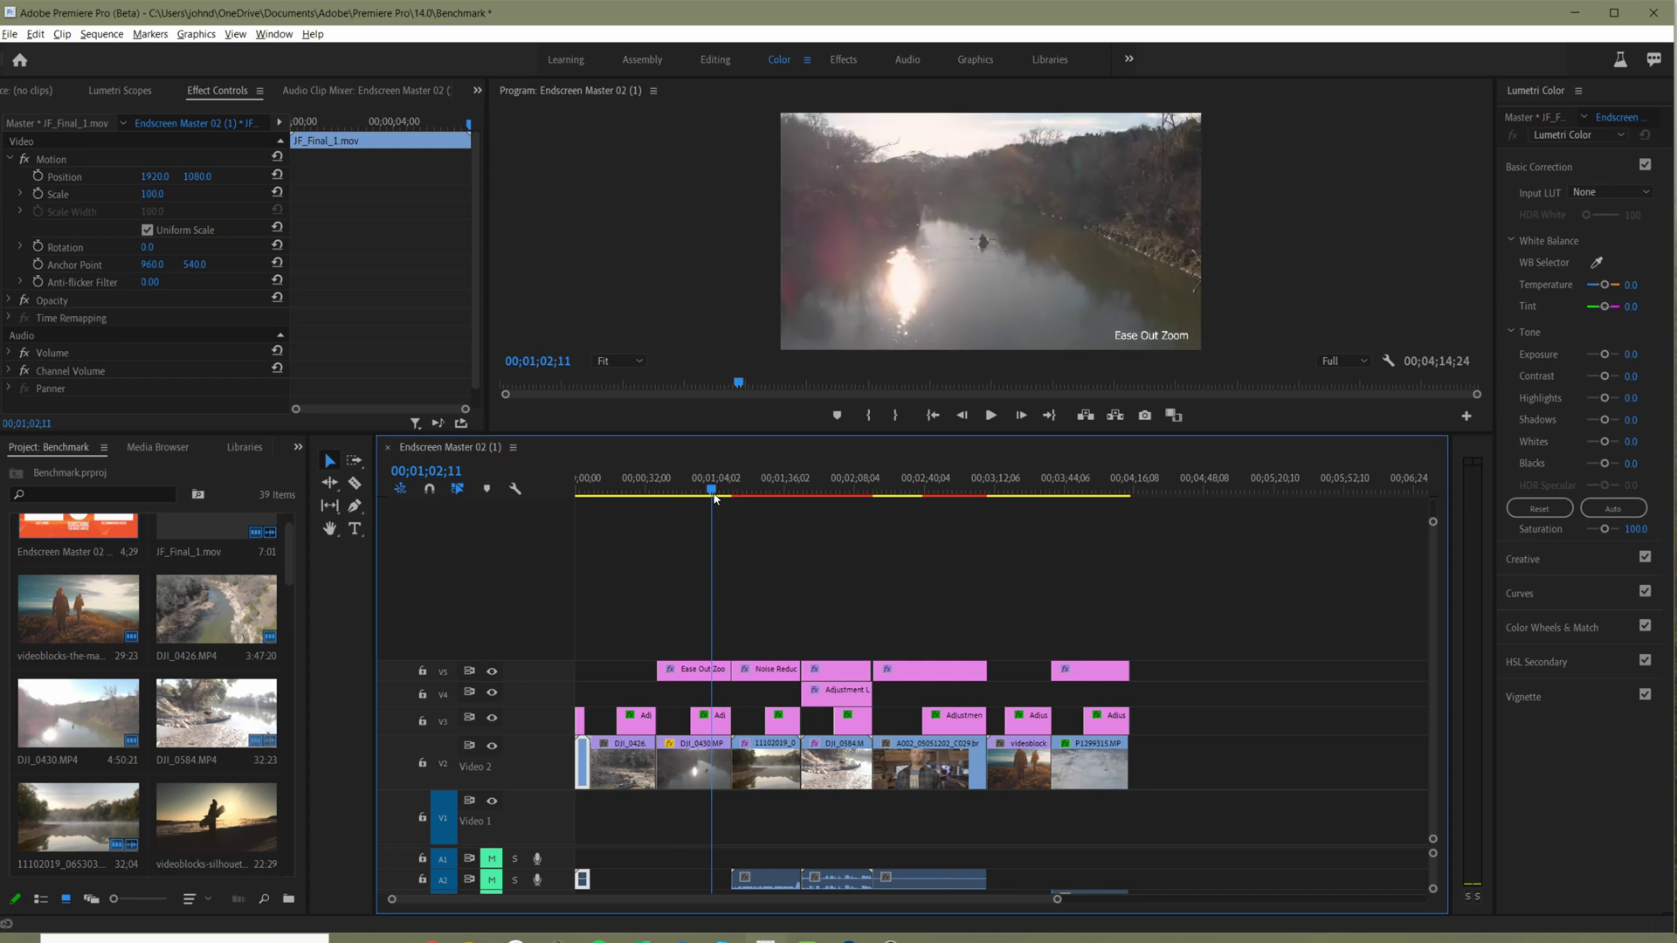
- Scrub the Premiere sequence through the Noise Reduction, Deflicker and hikers clips towards its end to review the benchmark sections
left_click(760, 764)
left_click(750, 482)
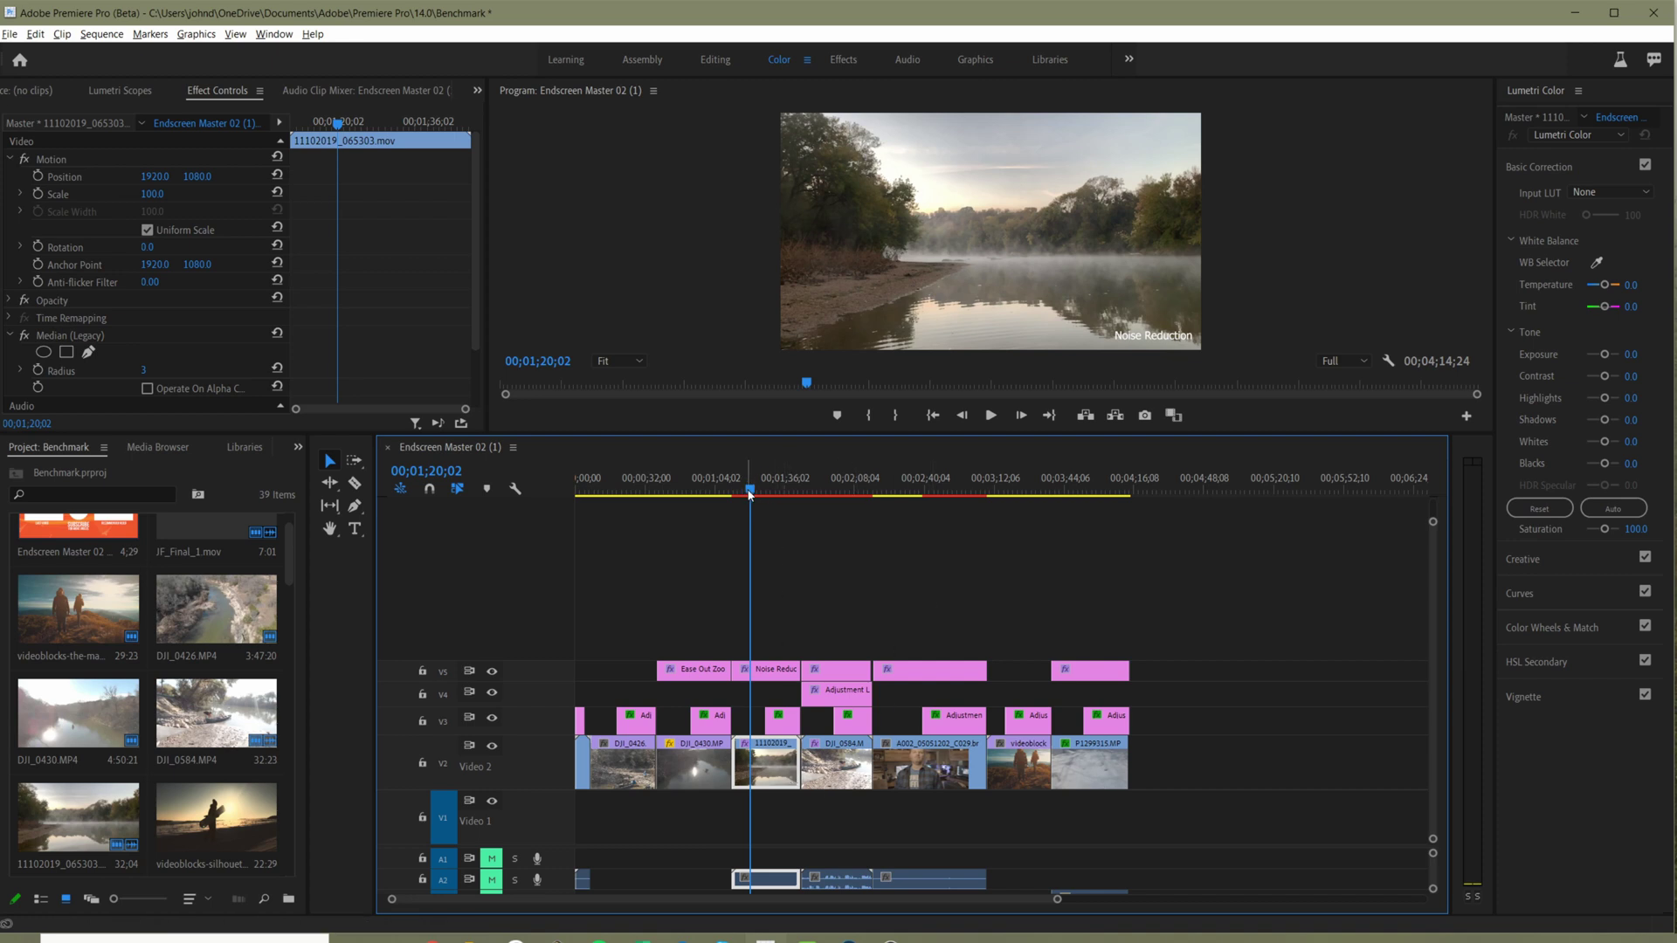
left_click_drag(750, 491, 899, 526)
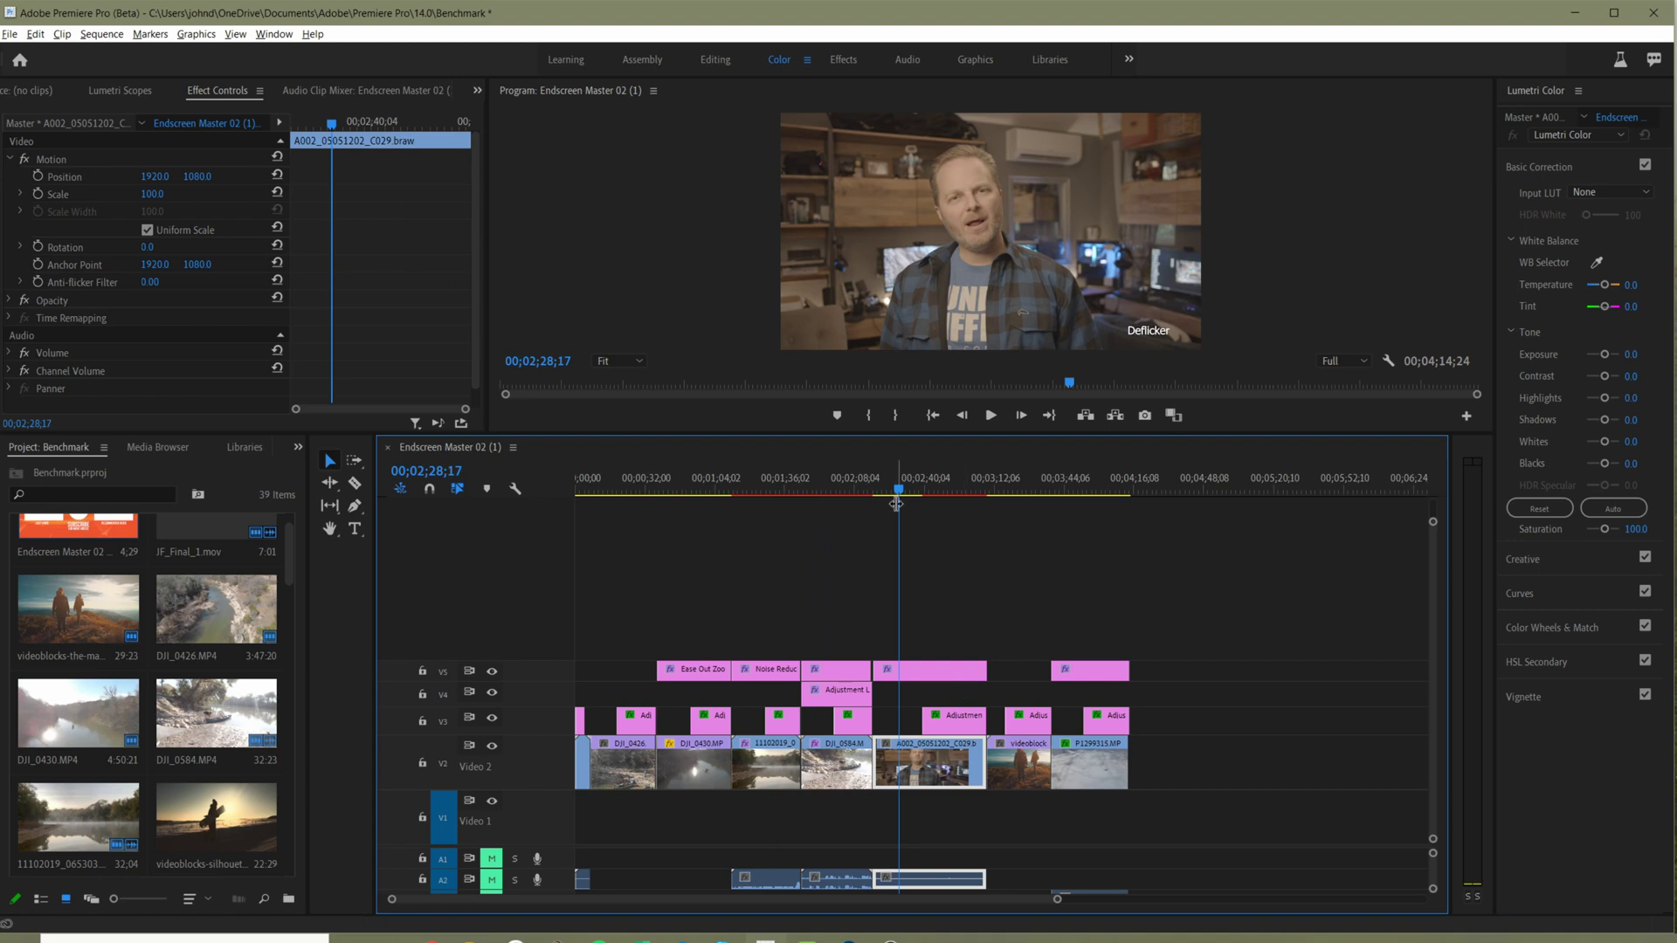
left_click_drag(899, 493, 942, 494)
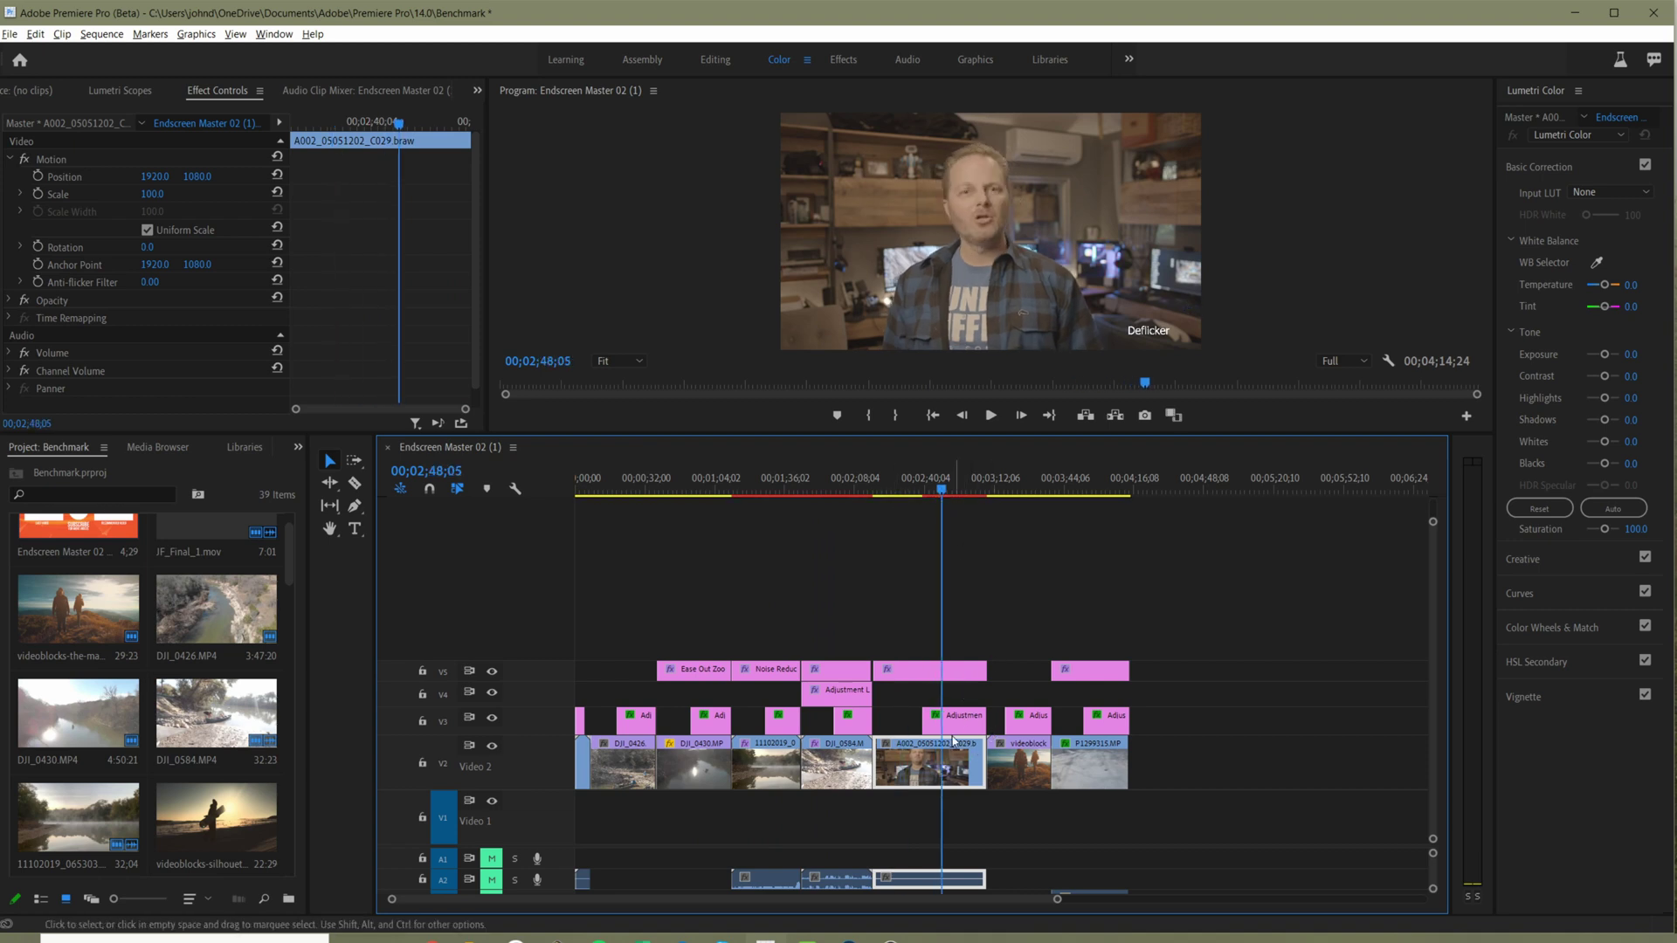
left_click(996, 491)
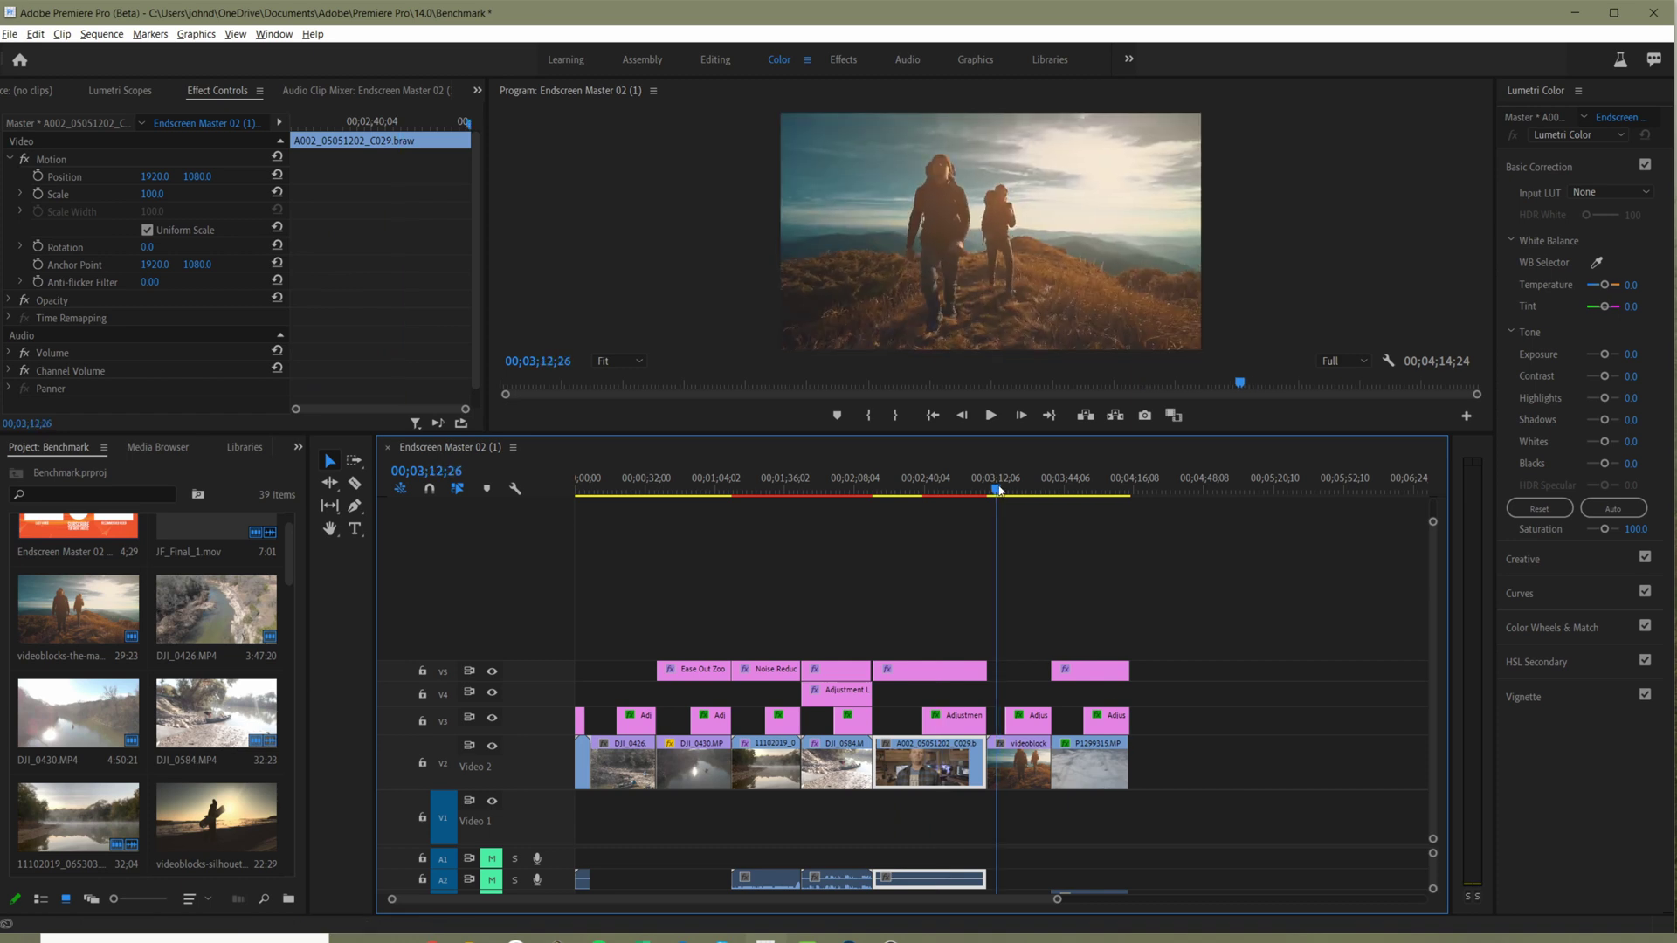
left_click_drag(999, 491, 1152, 541)
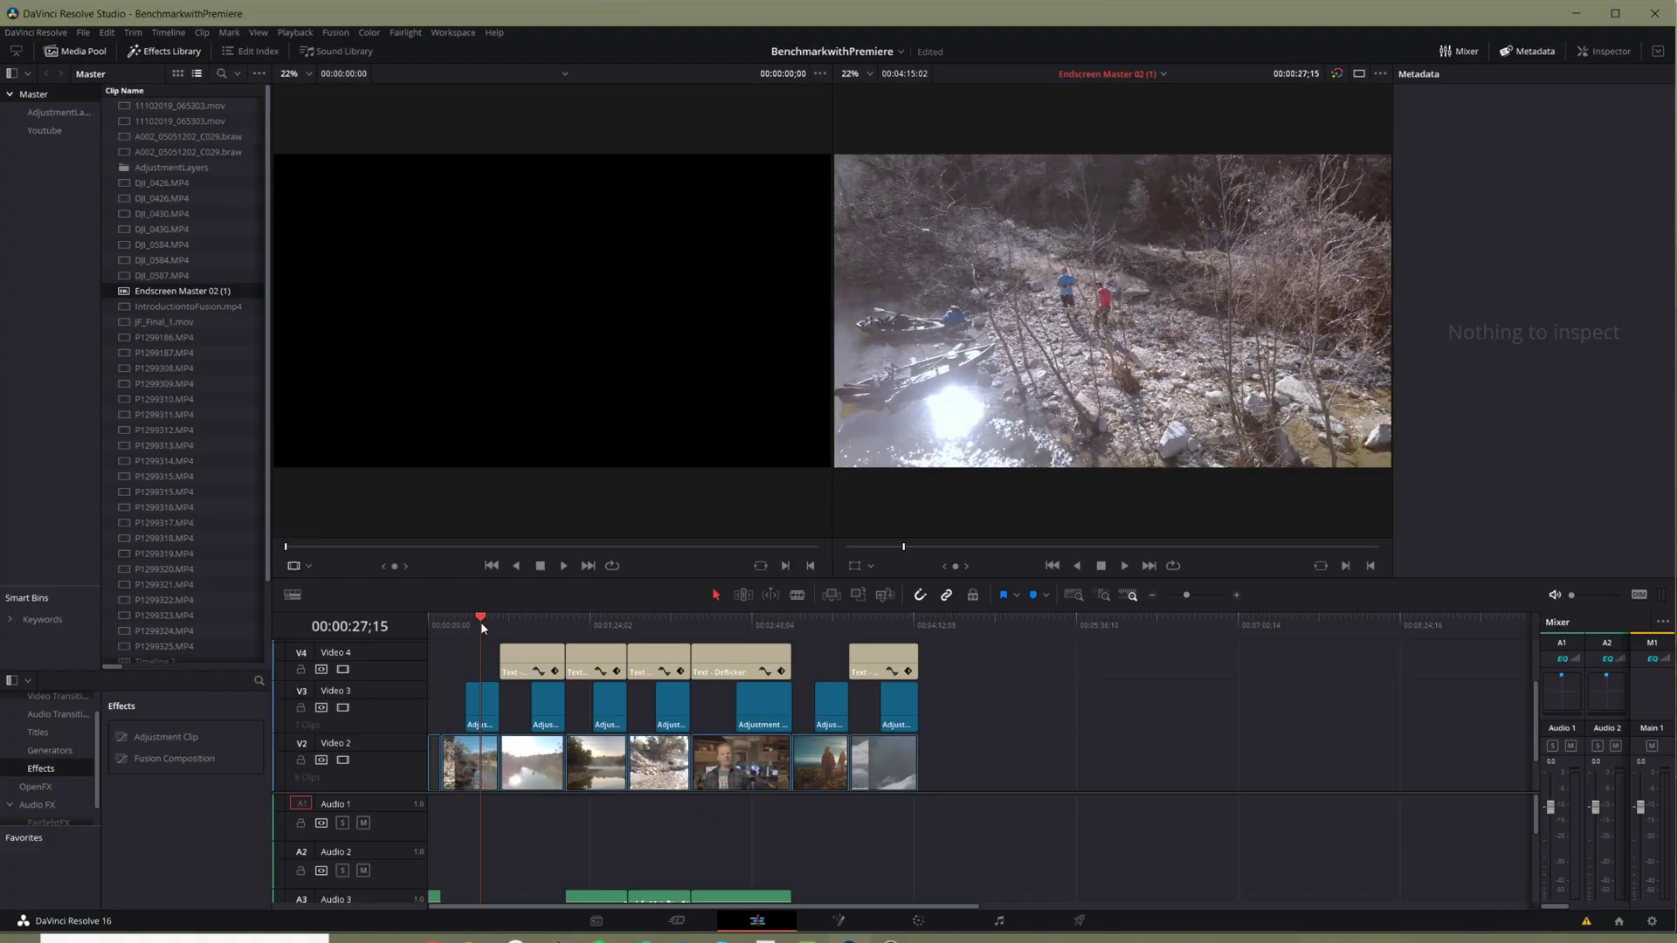
- Switch to DaVinci Resolve and scrub the matching timeline through the Deflicker and Retime clips
left_click_drag(480, 621, 772, 655)
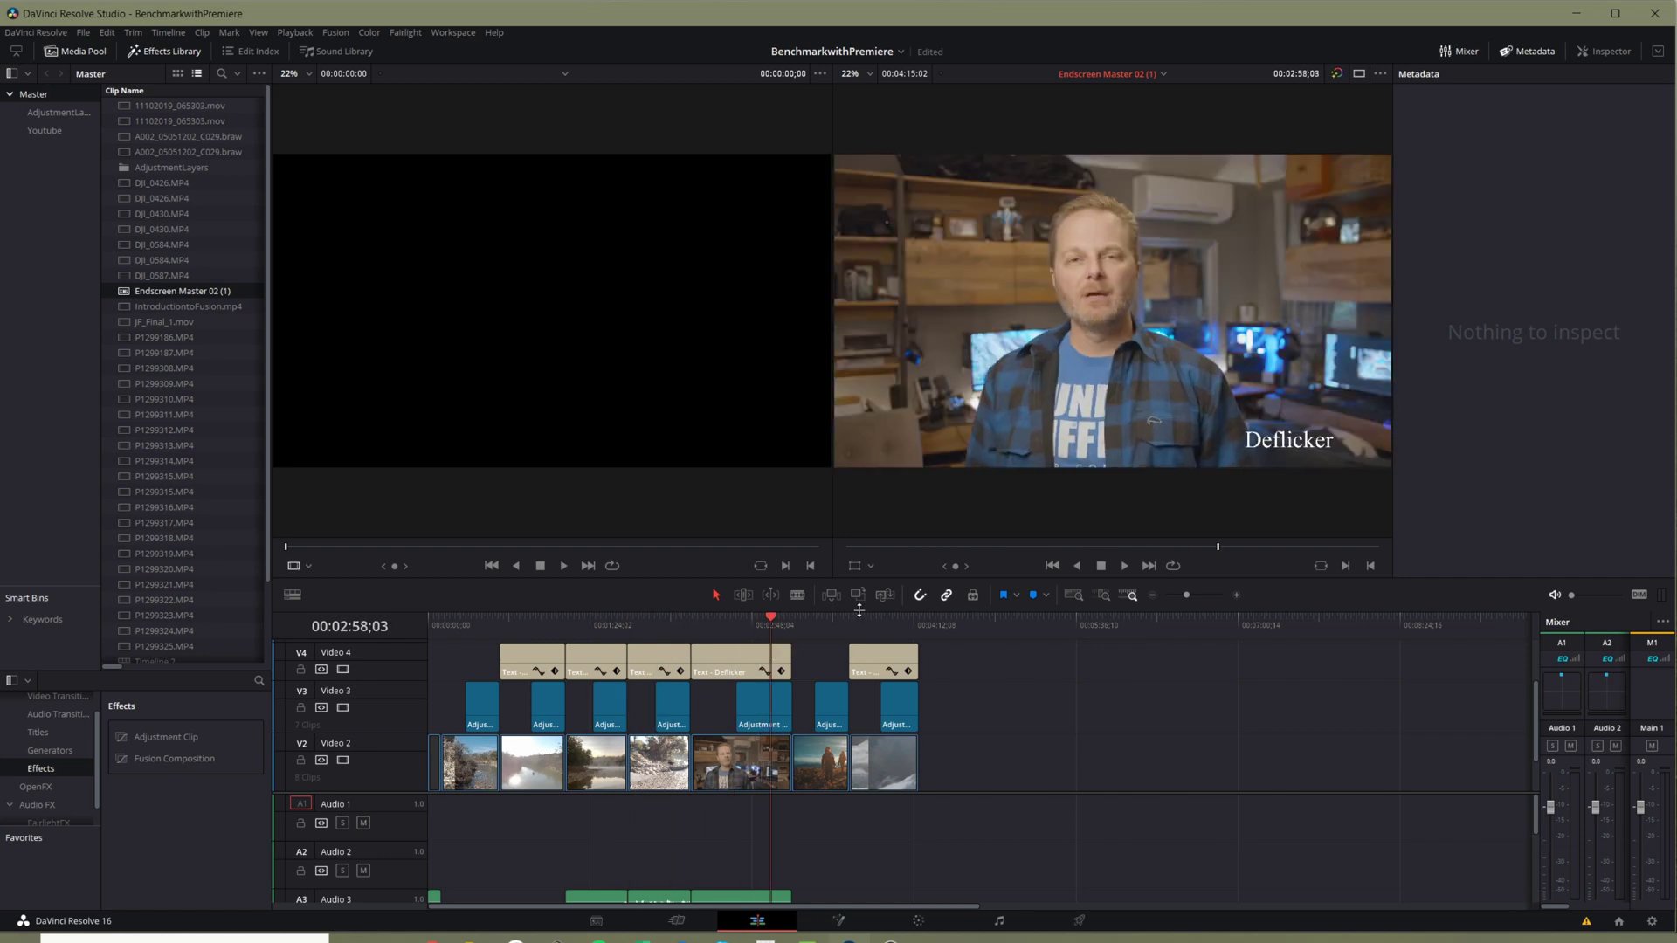
left_click_drag(861, 620, 899, 622)
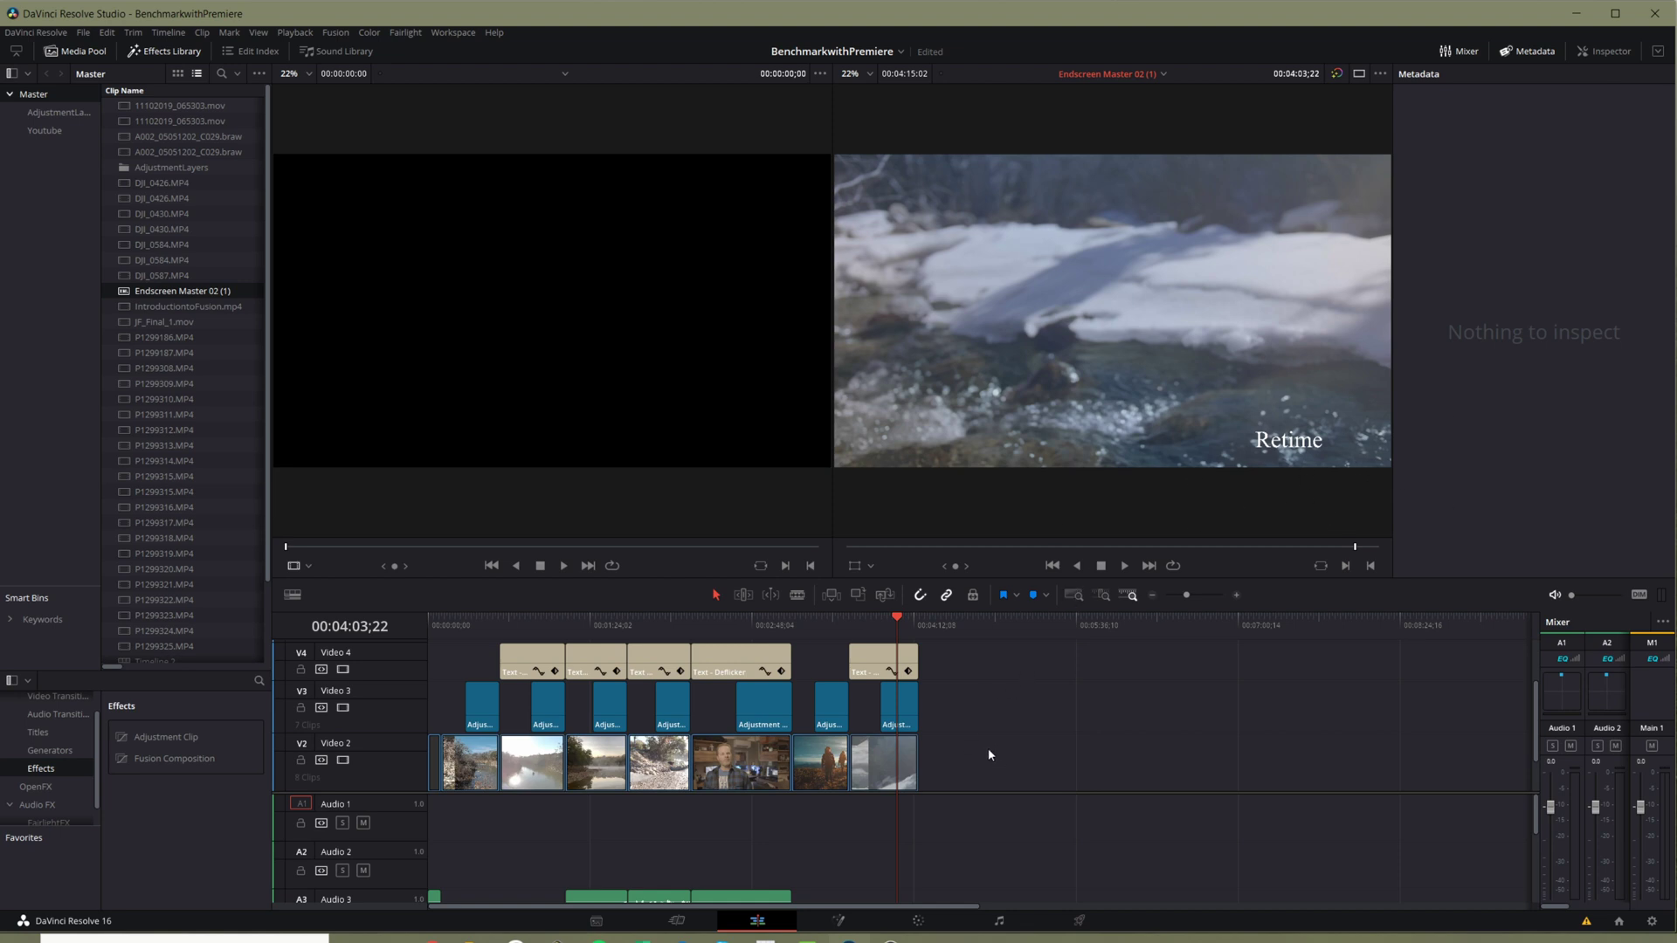
left_click_drag(852, 622, 800, 627)
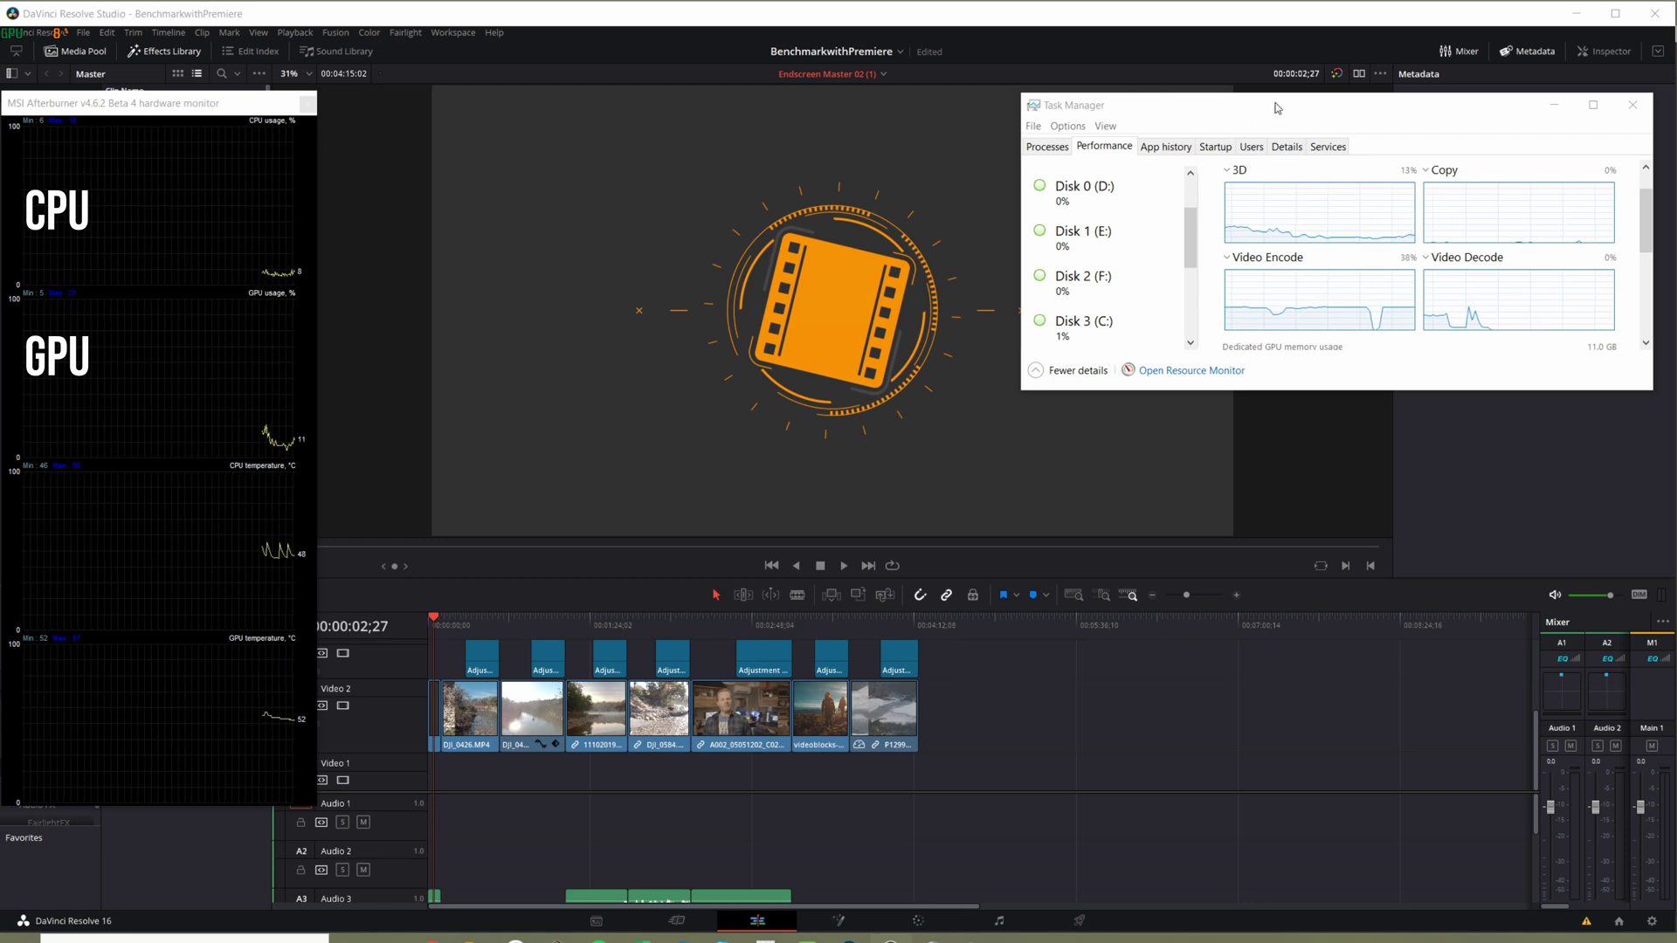
- Adjust the Task Manager window's position and width over the viewer, and start playing the Resolve timeline from near its beginning
left_click_drag(1275, 108, 1282, 103)
left_click_drag(1650, 215, 1657, 213)
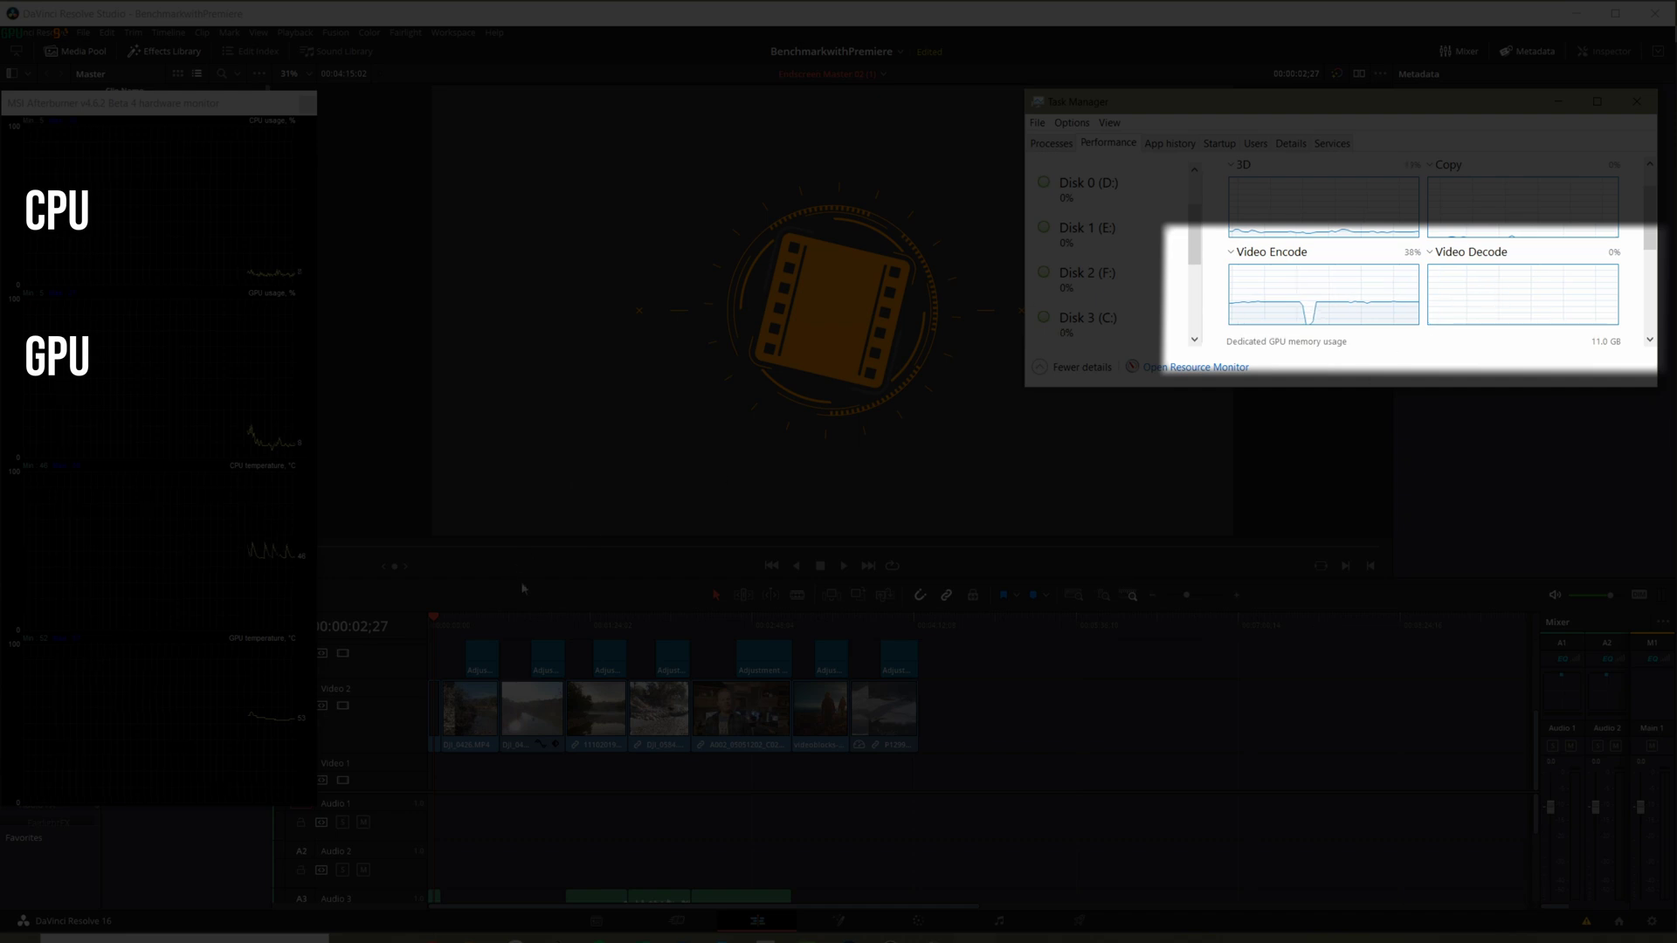
left_click(844, 567)
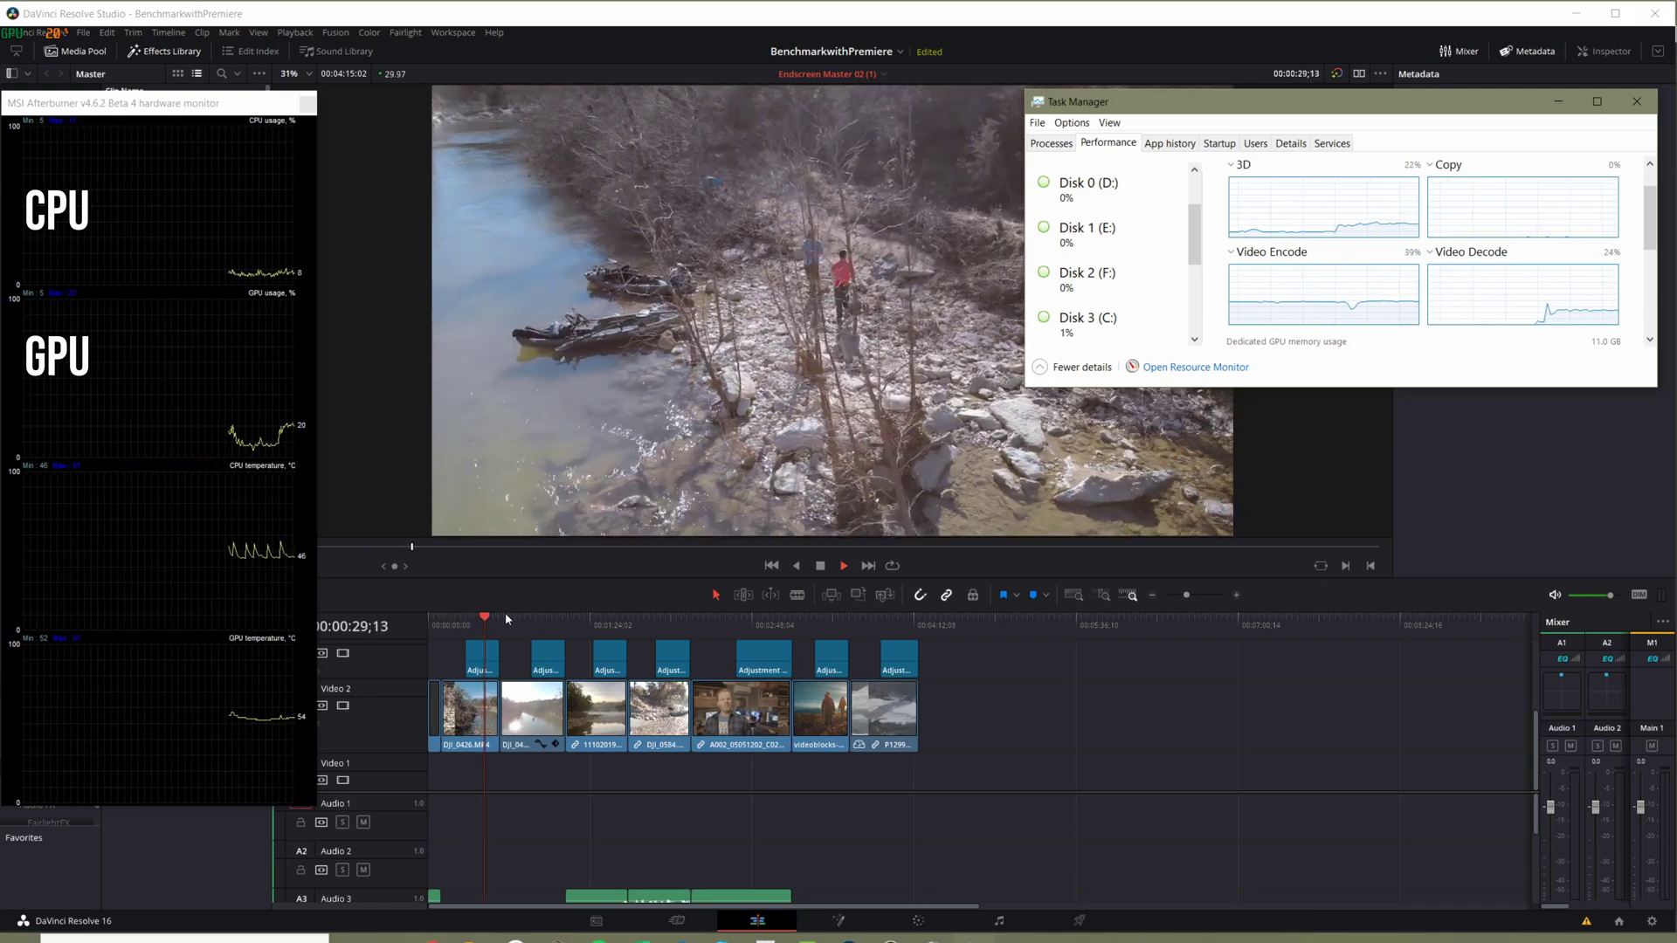
- Play the Ease out zoom and Noise Reduction clips in Resolve and check the CPU and GPU load in Task Manager
left_click(506, 616)
left_click_drag(506, 617, 520, 616)
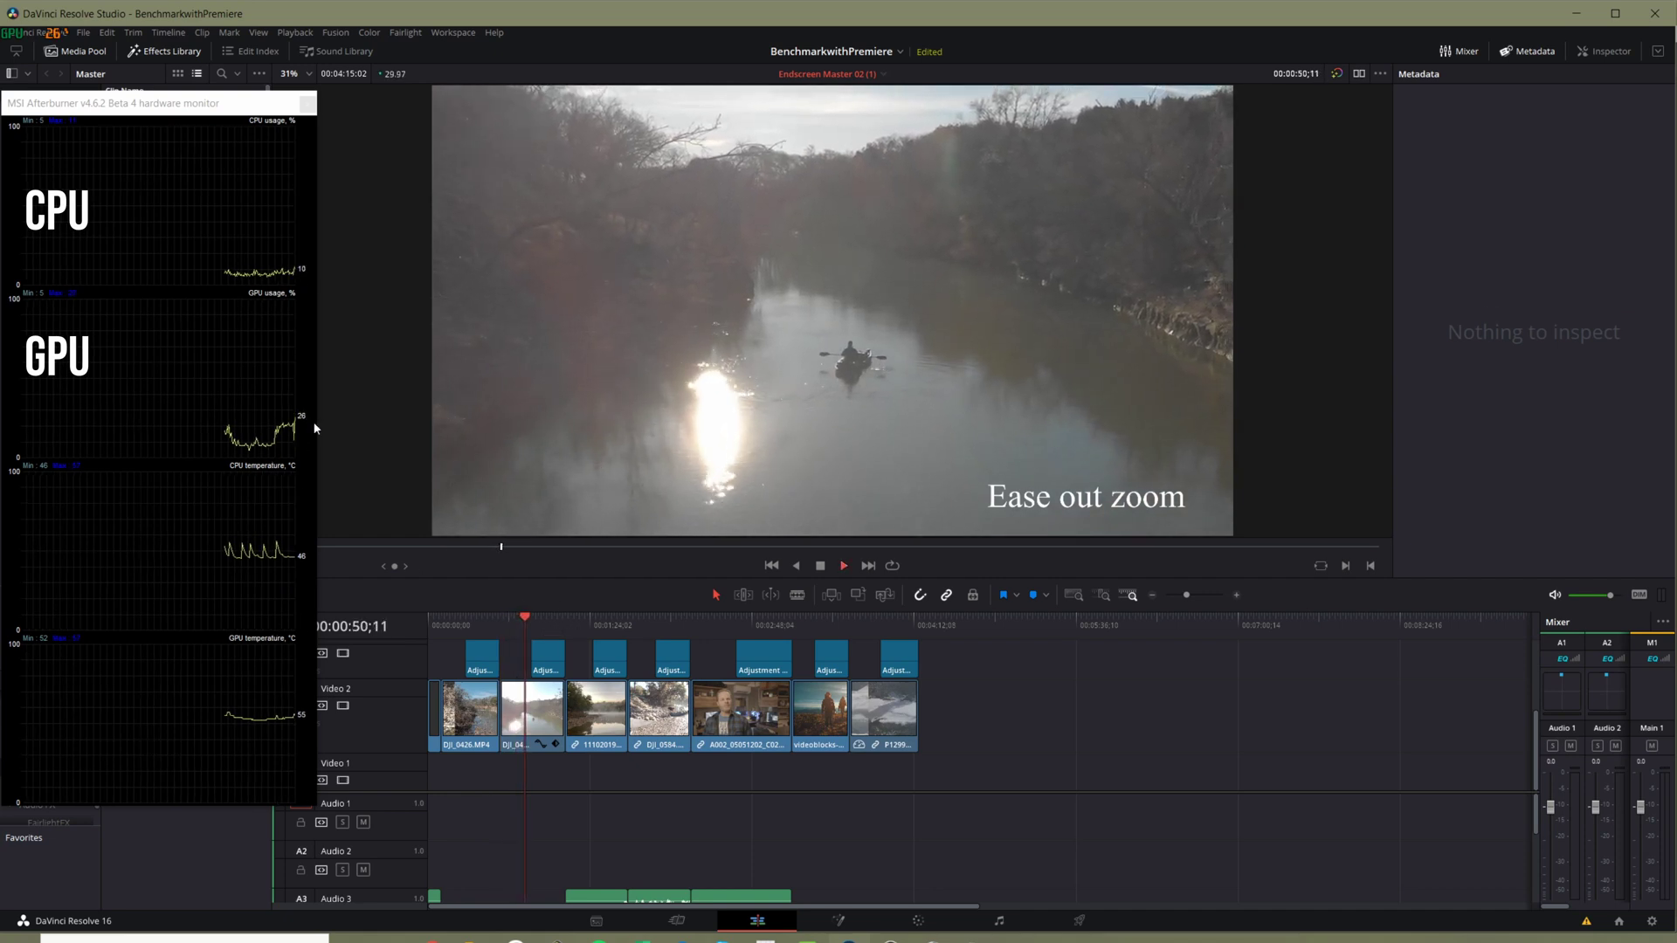
left_click(547, 616)
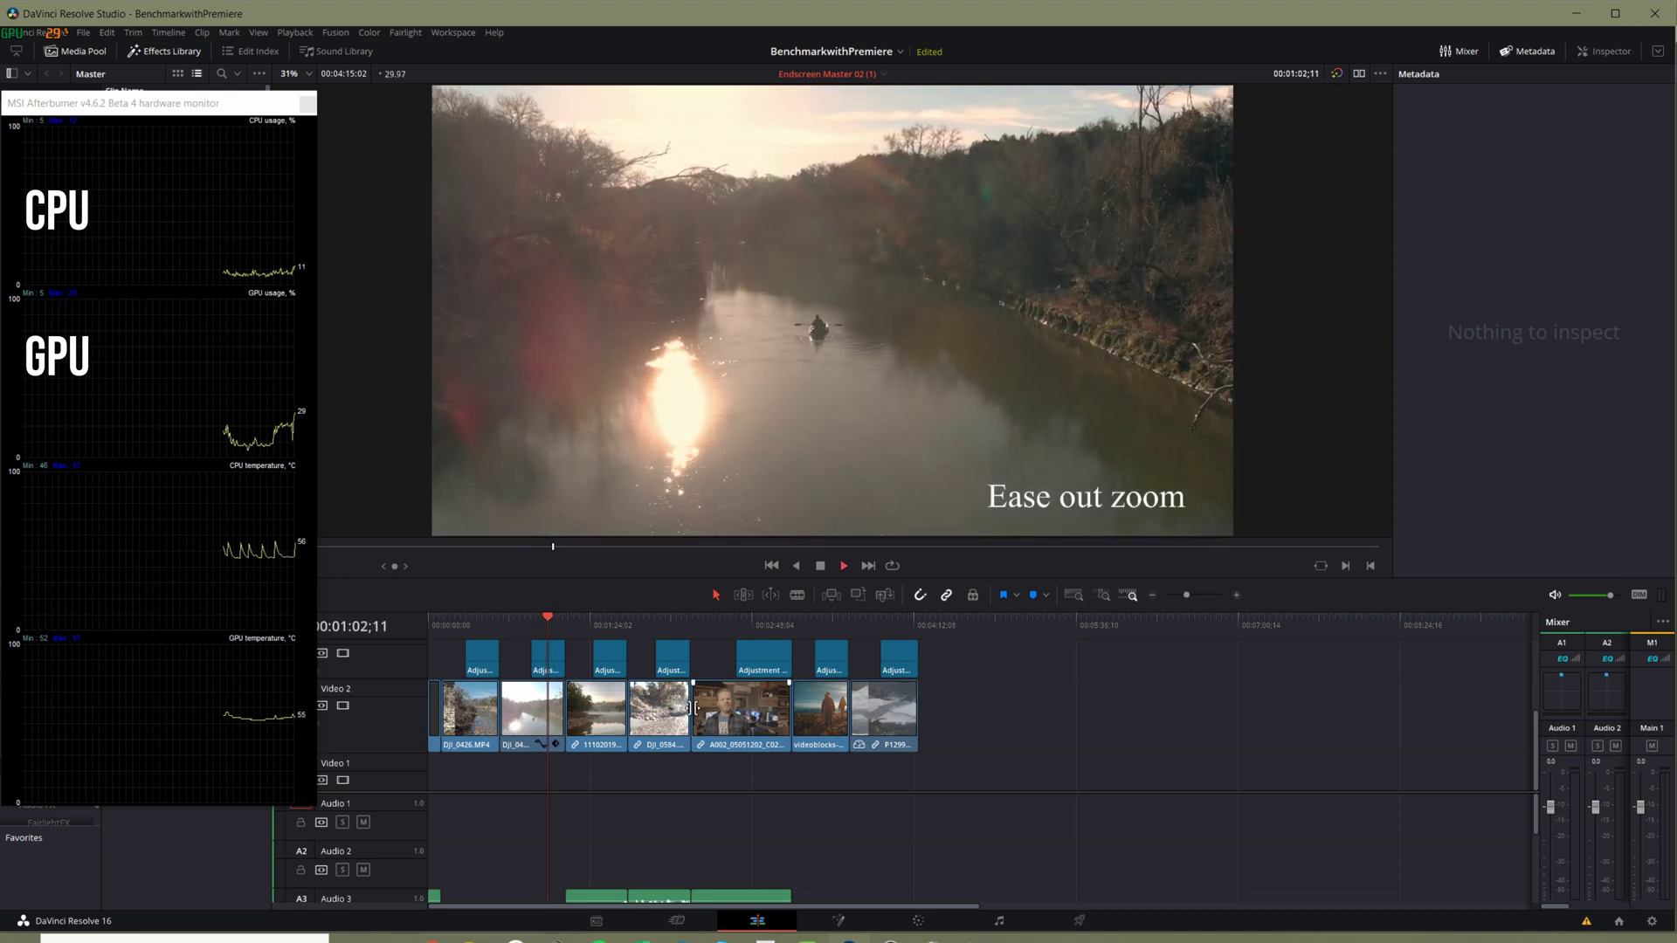
left_click(593, 620)
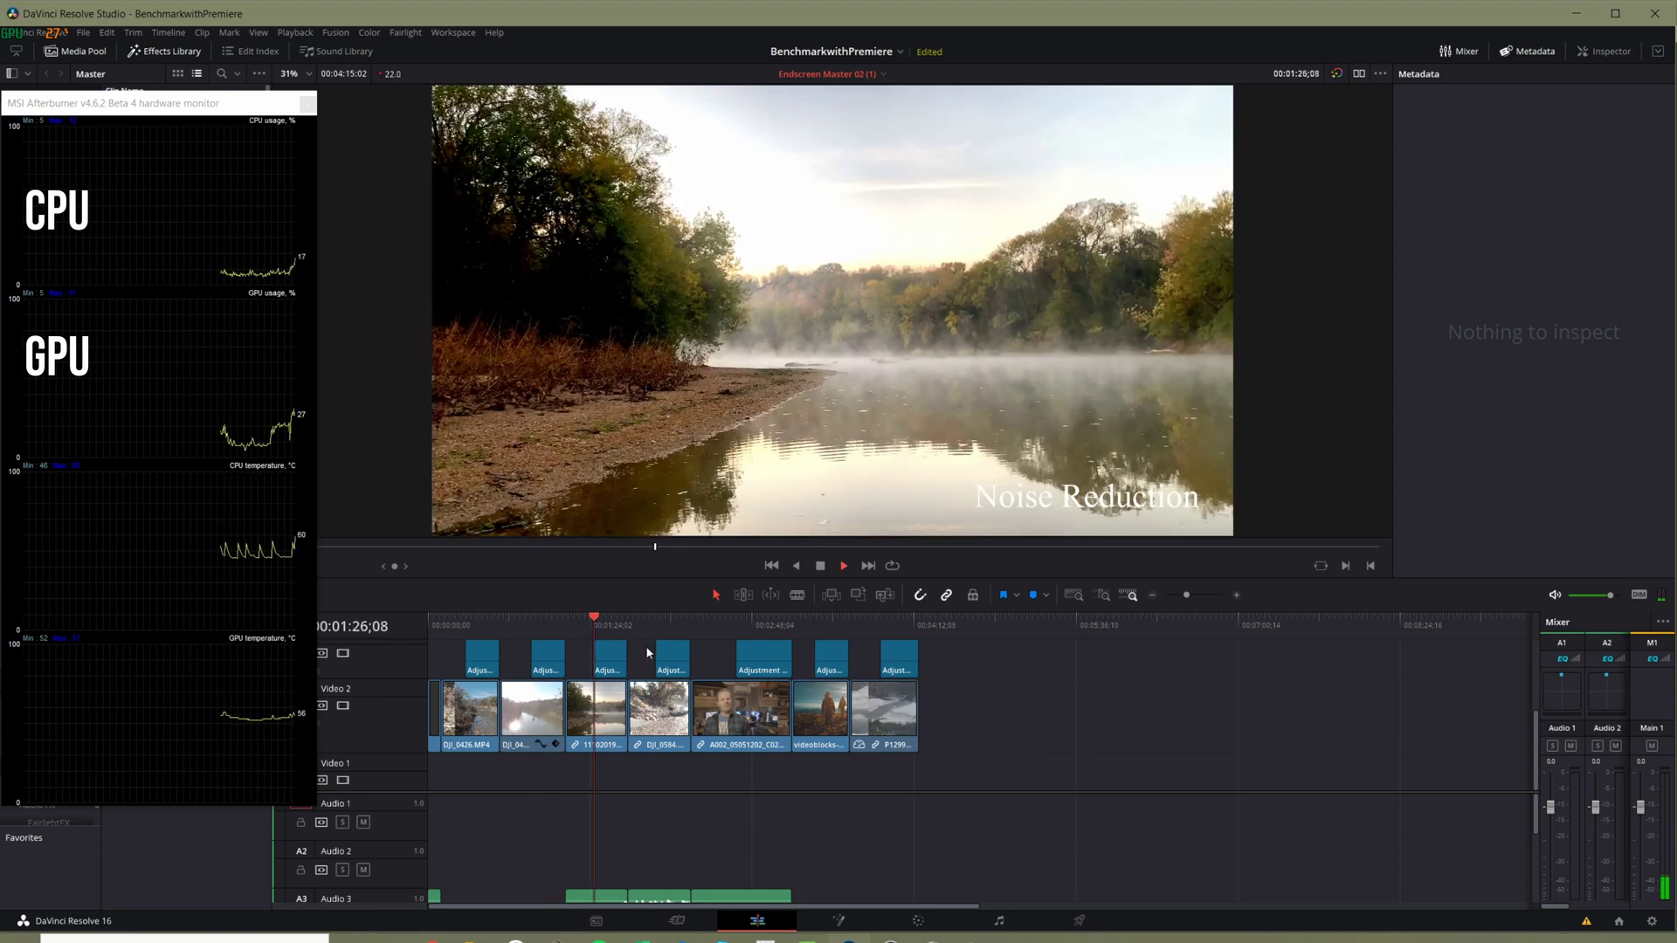
key("ctrl+shift+Escape")
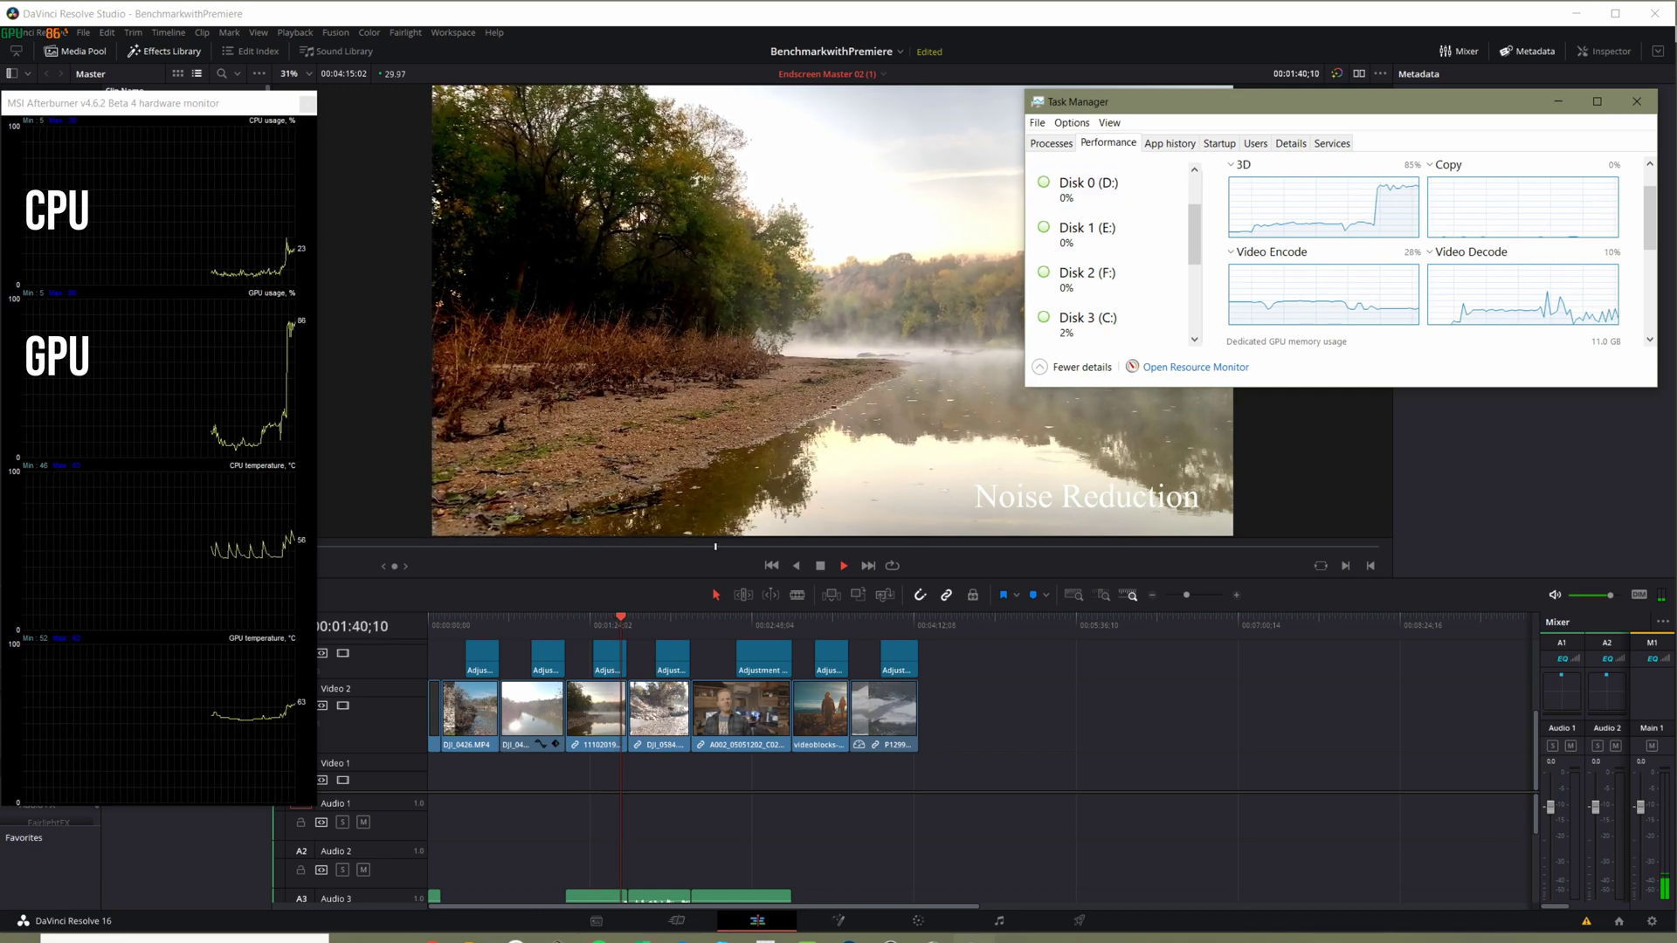
- Play the Lens Flare Stabilization and Deflicker clips in Resolve, including the graded Deflicker part, while monitoring CPU and GPU usage
left_click(711, 632)
left_click(673, 615)
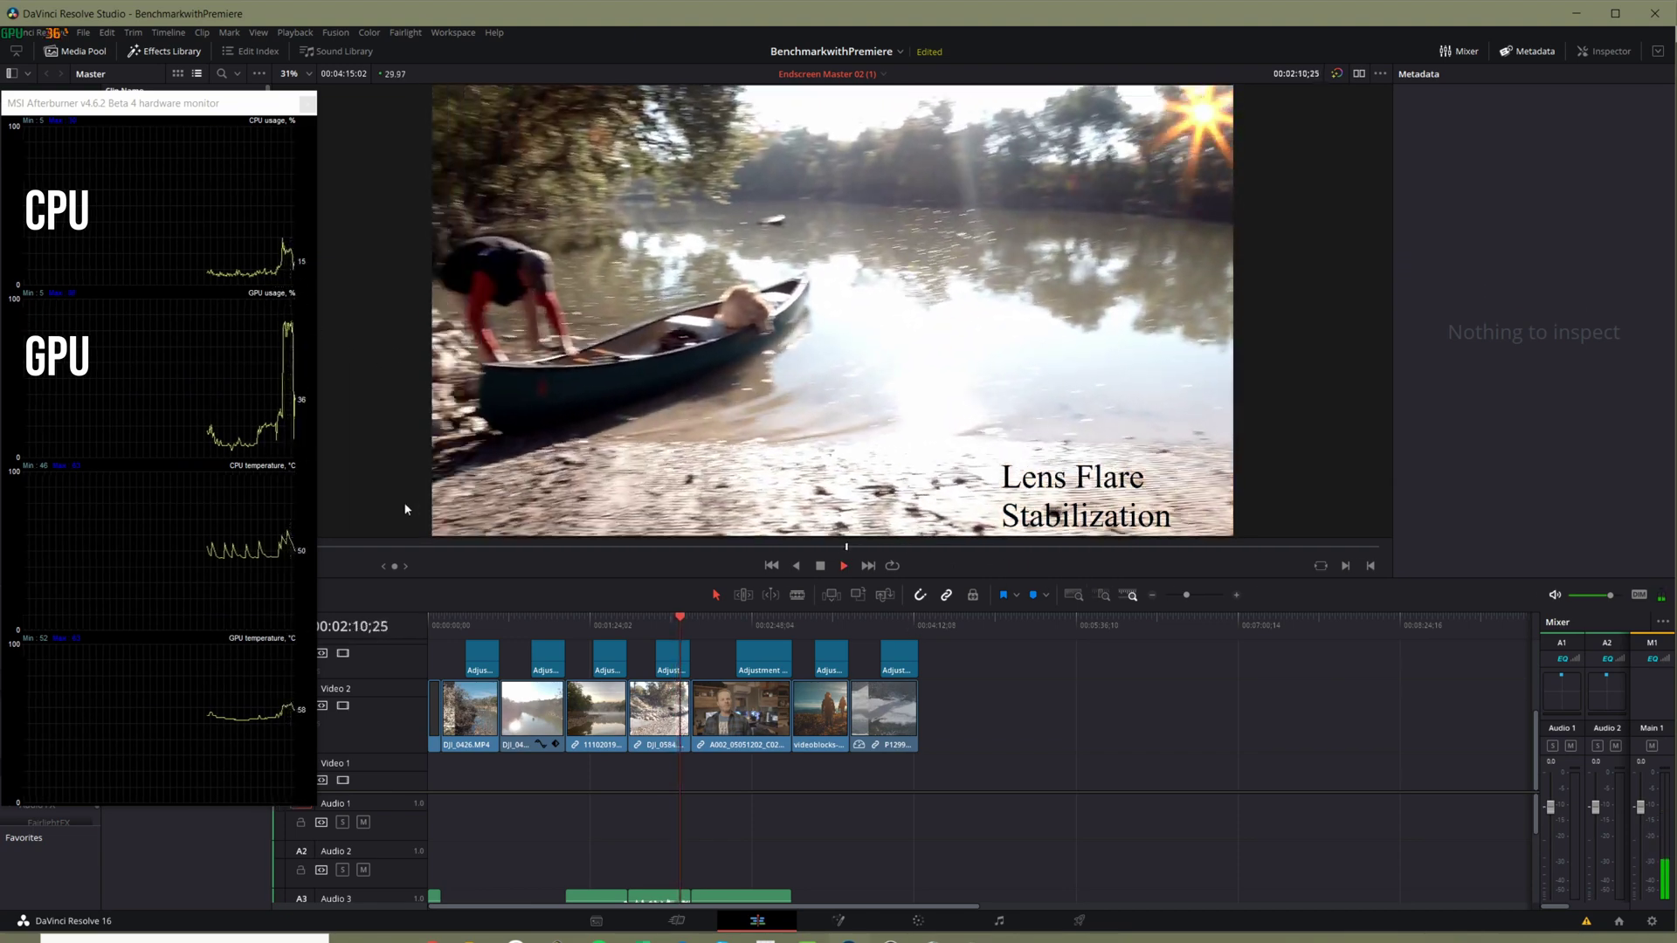
left_click(720, 617)
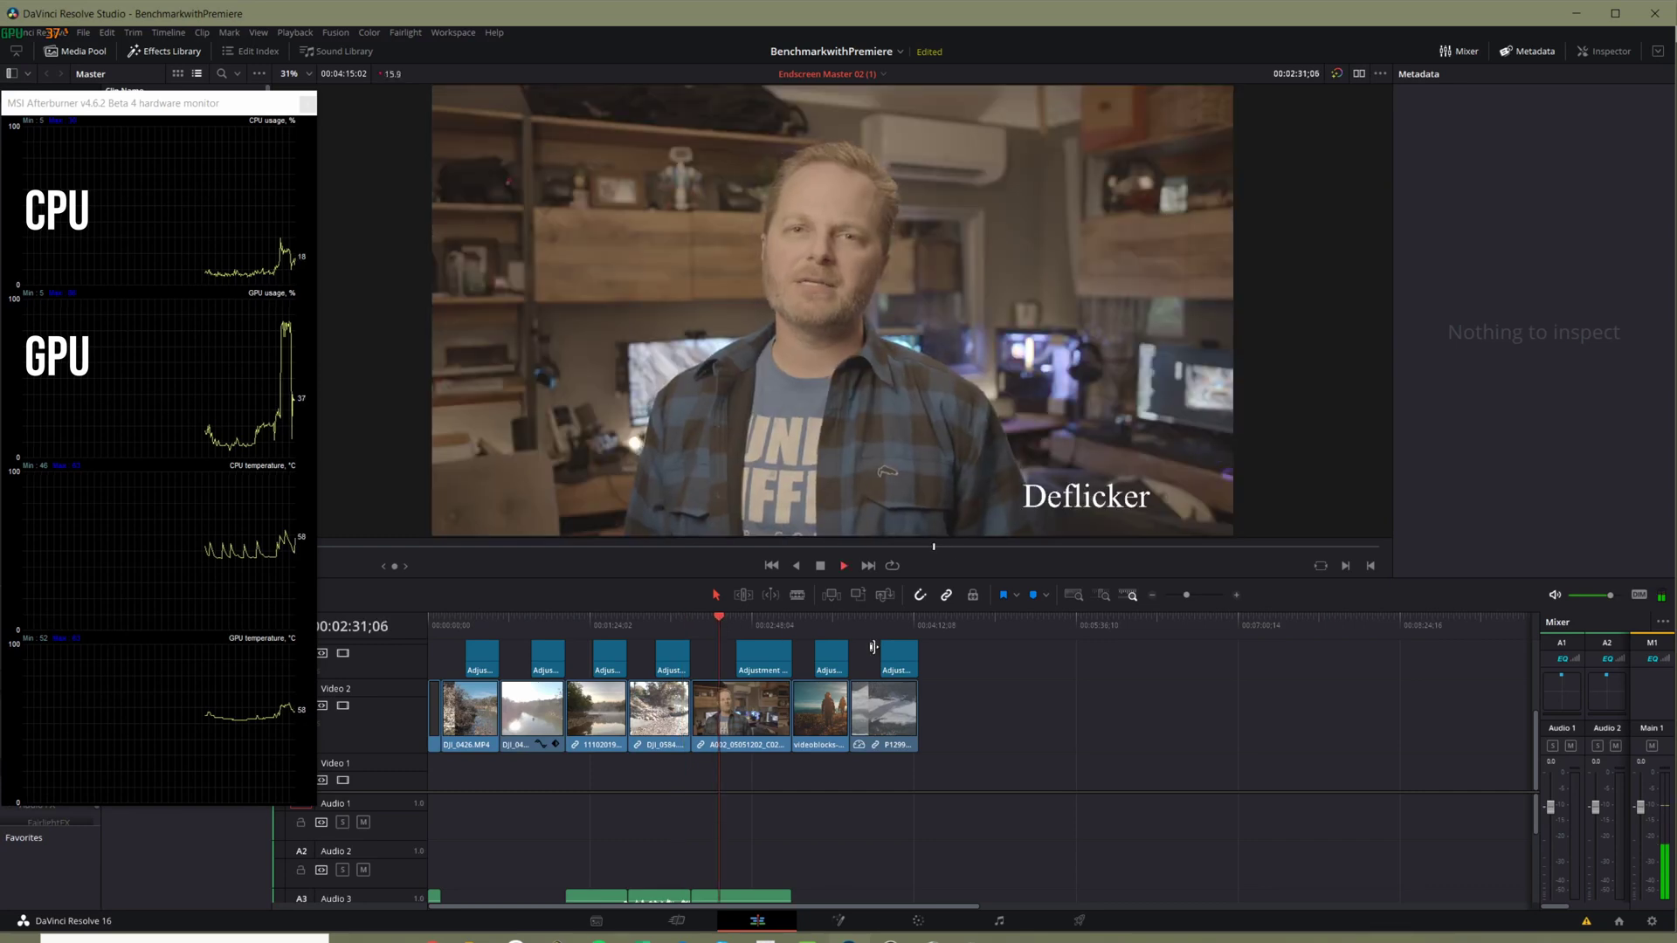
left_click(751, 617)
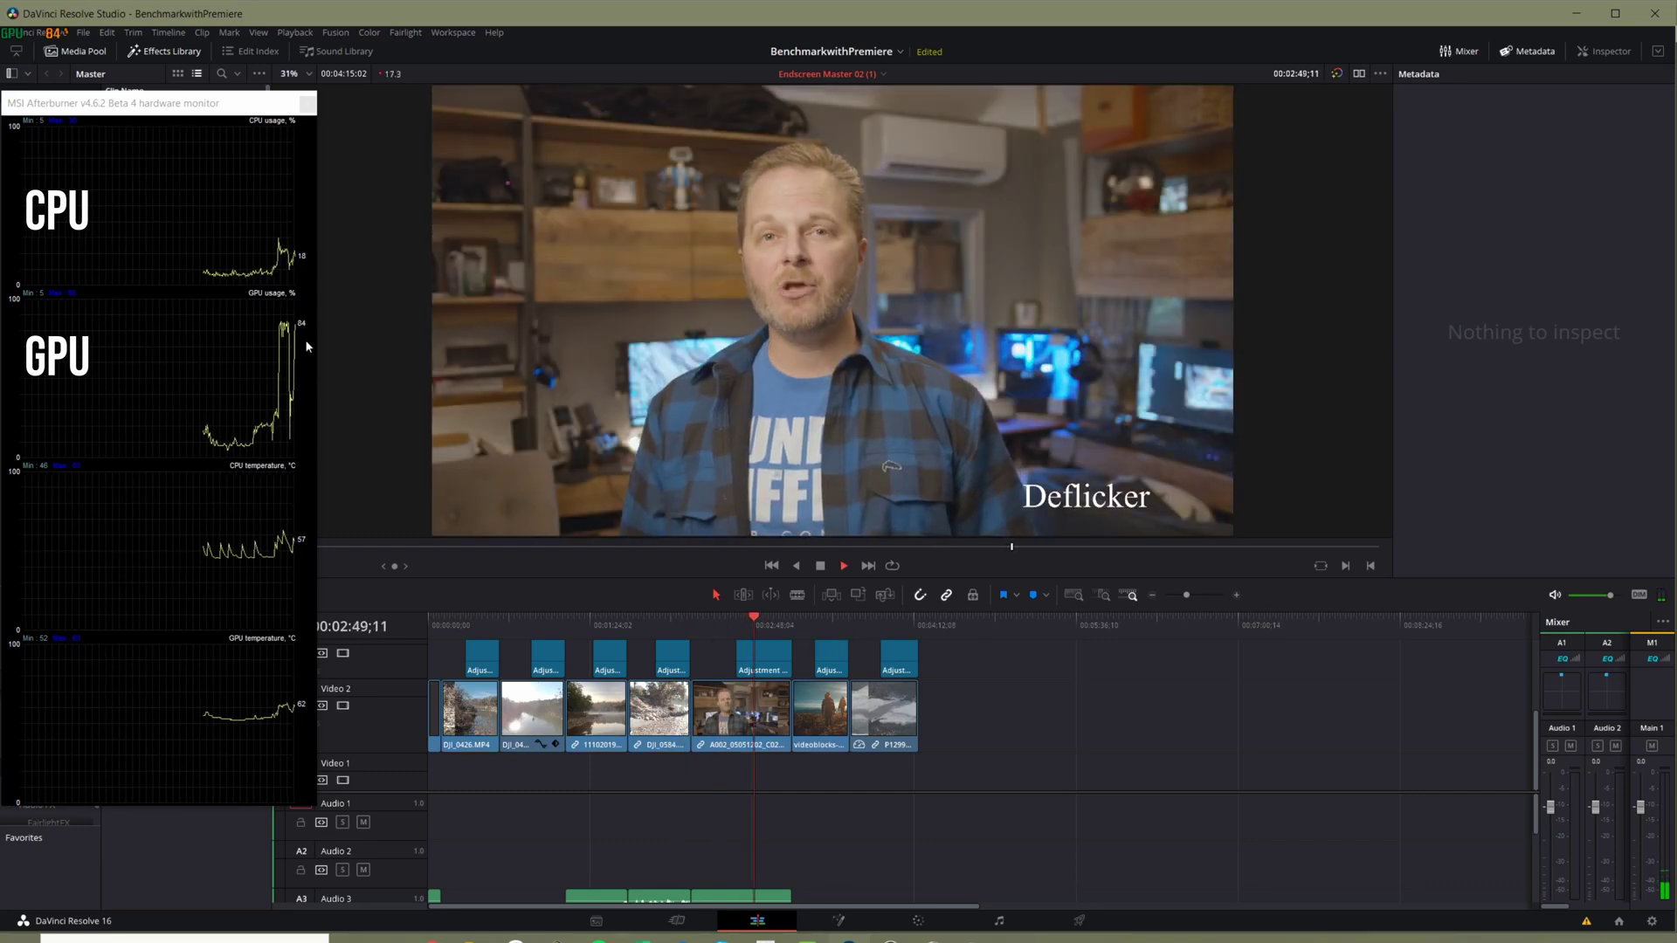
key("ctrl+shift+Escape")
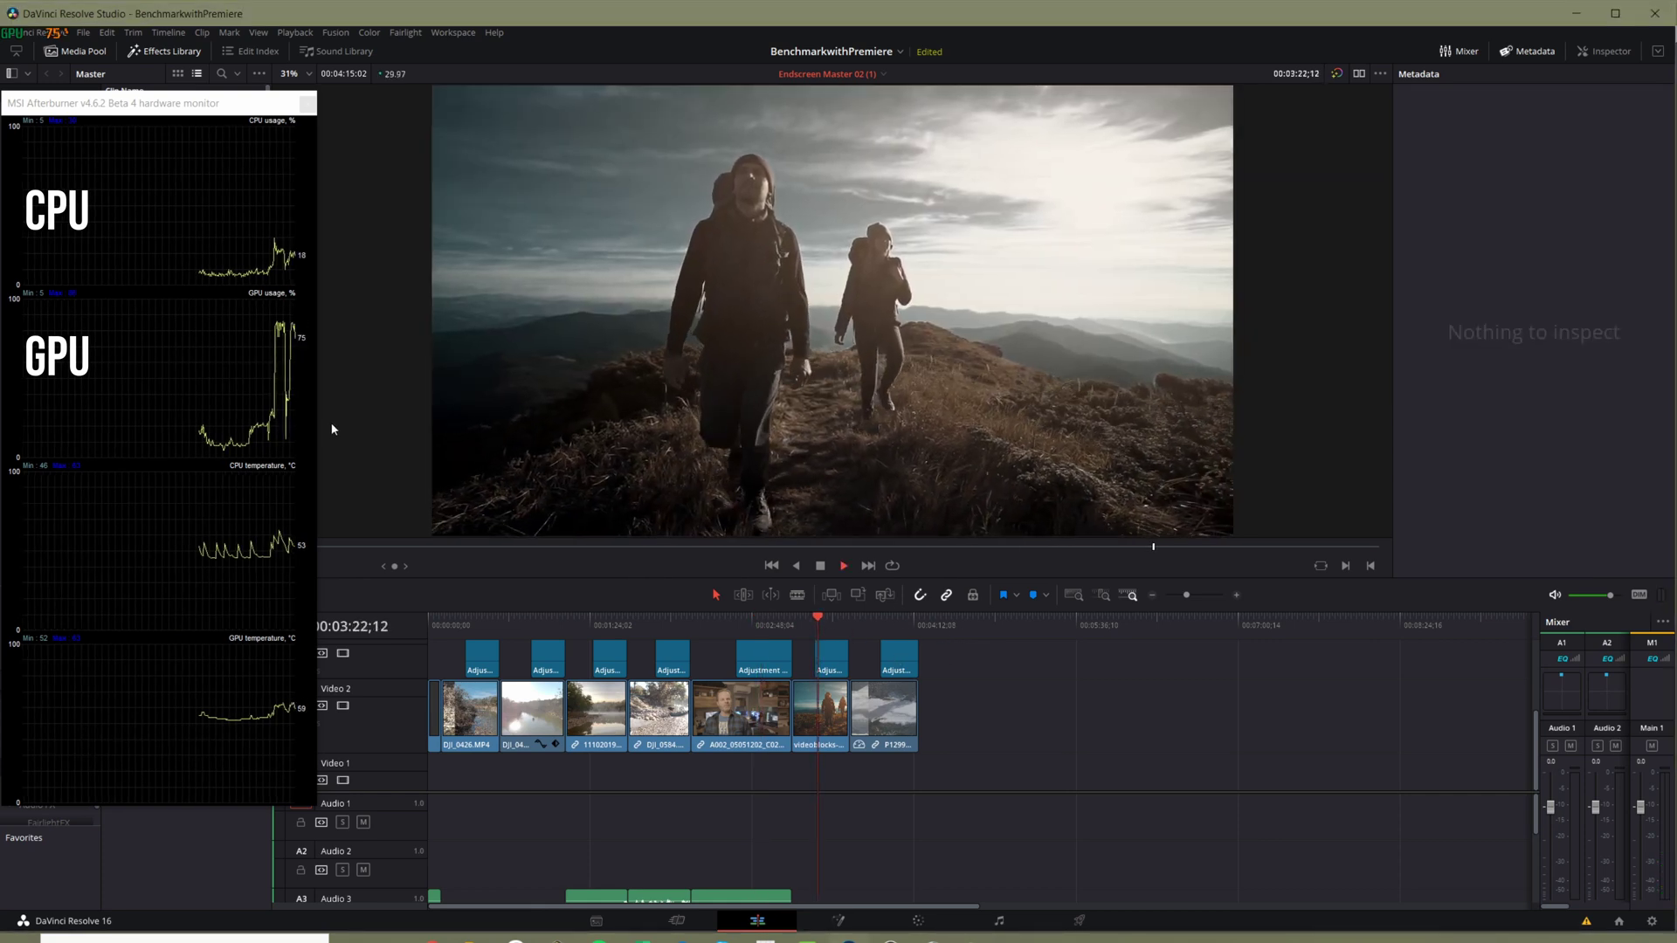
- Check Task Manager during the hikers clip, let playback reach the Retime clip, stop it and recheck the GPU graphs
key("ctrl+shift+Escape")
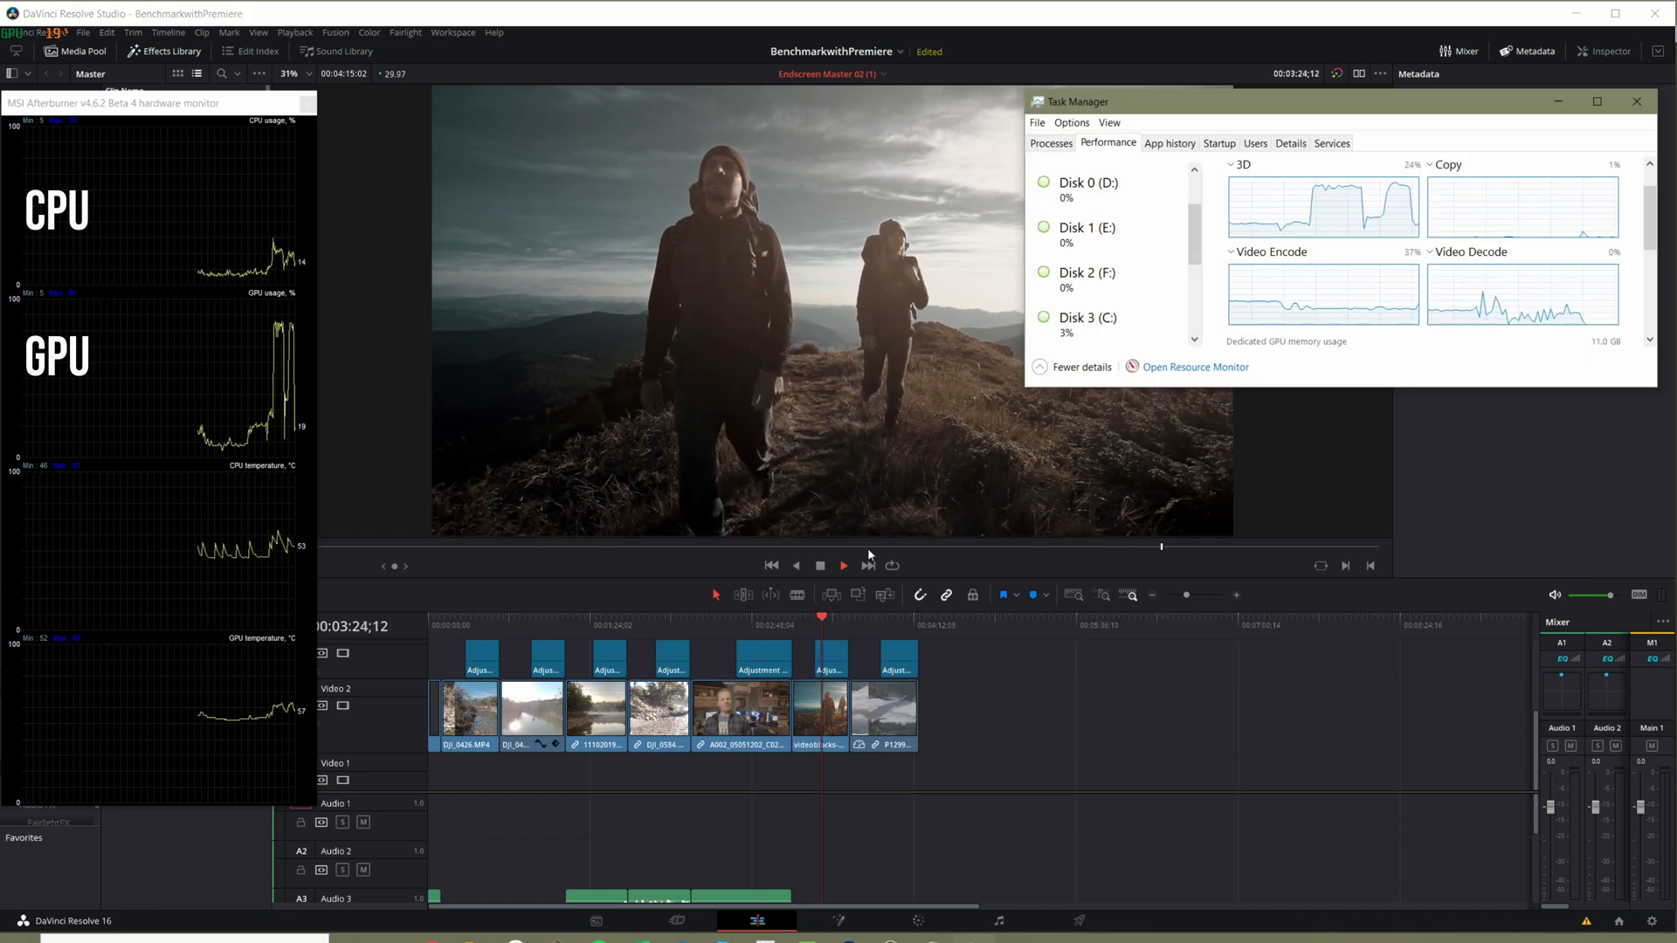
key("alt+Tab")
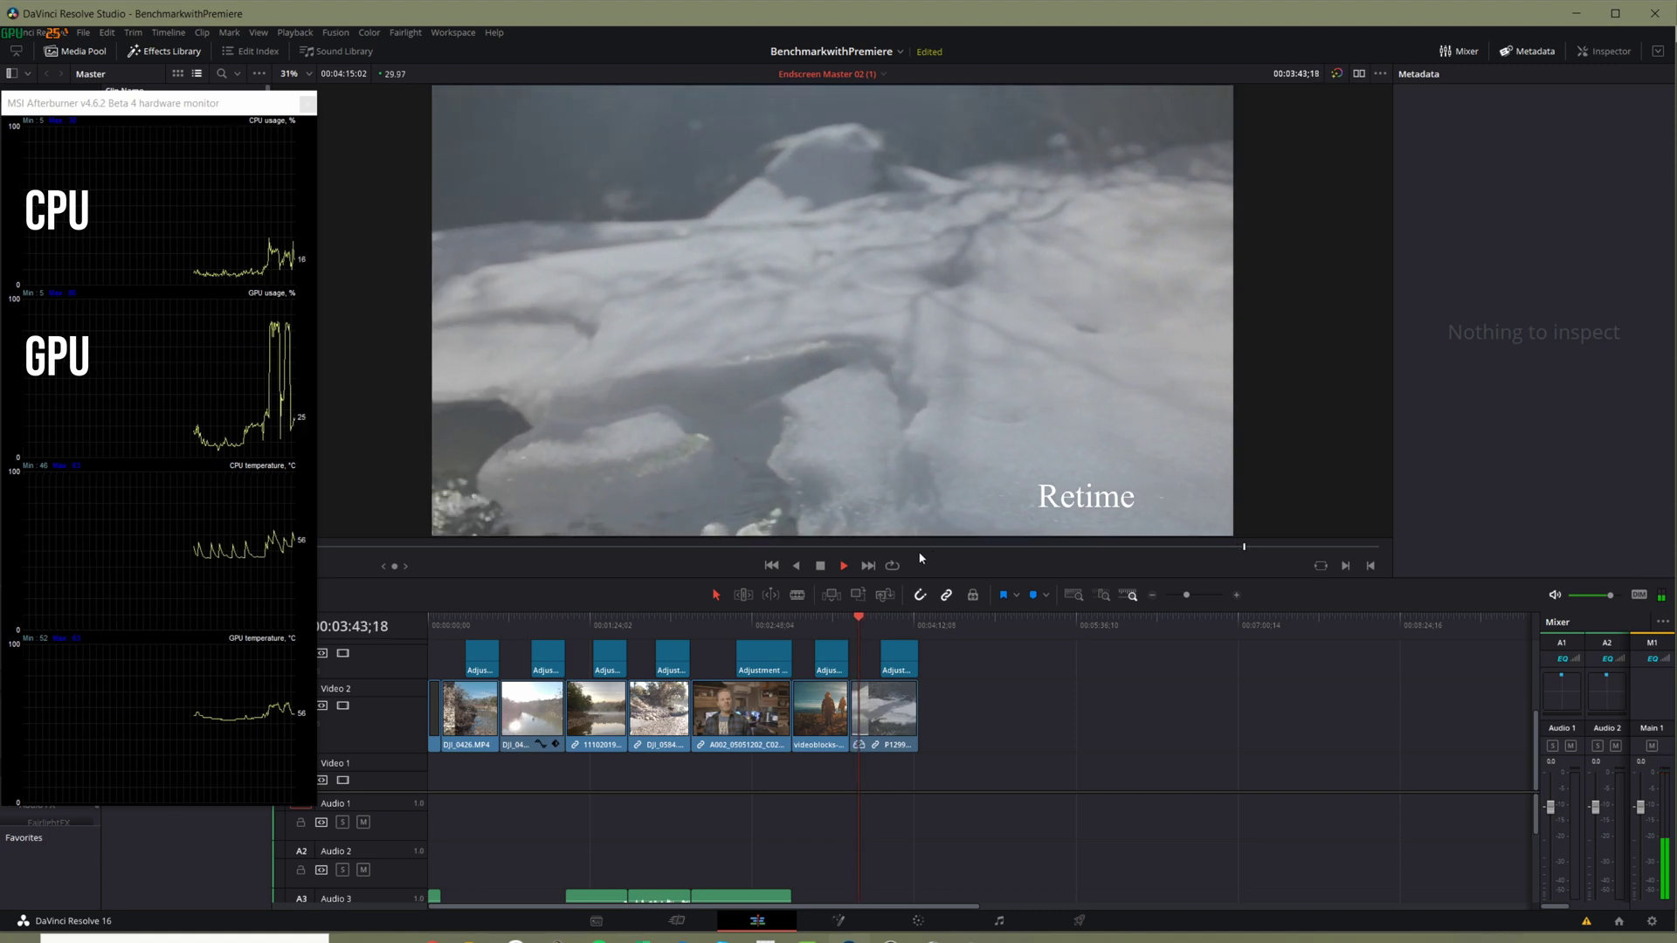
key("space")
key("ctrl+shift+Escape")
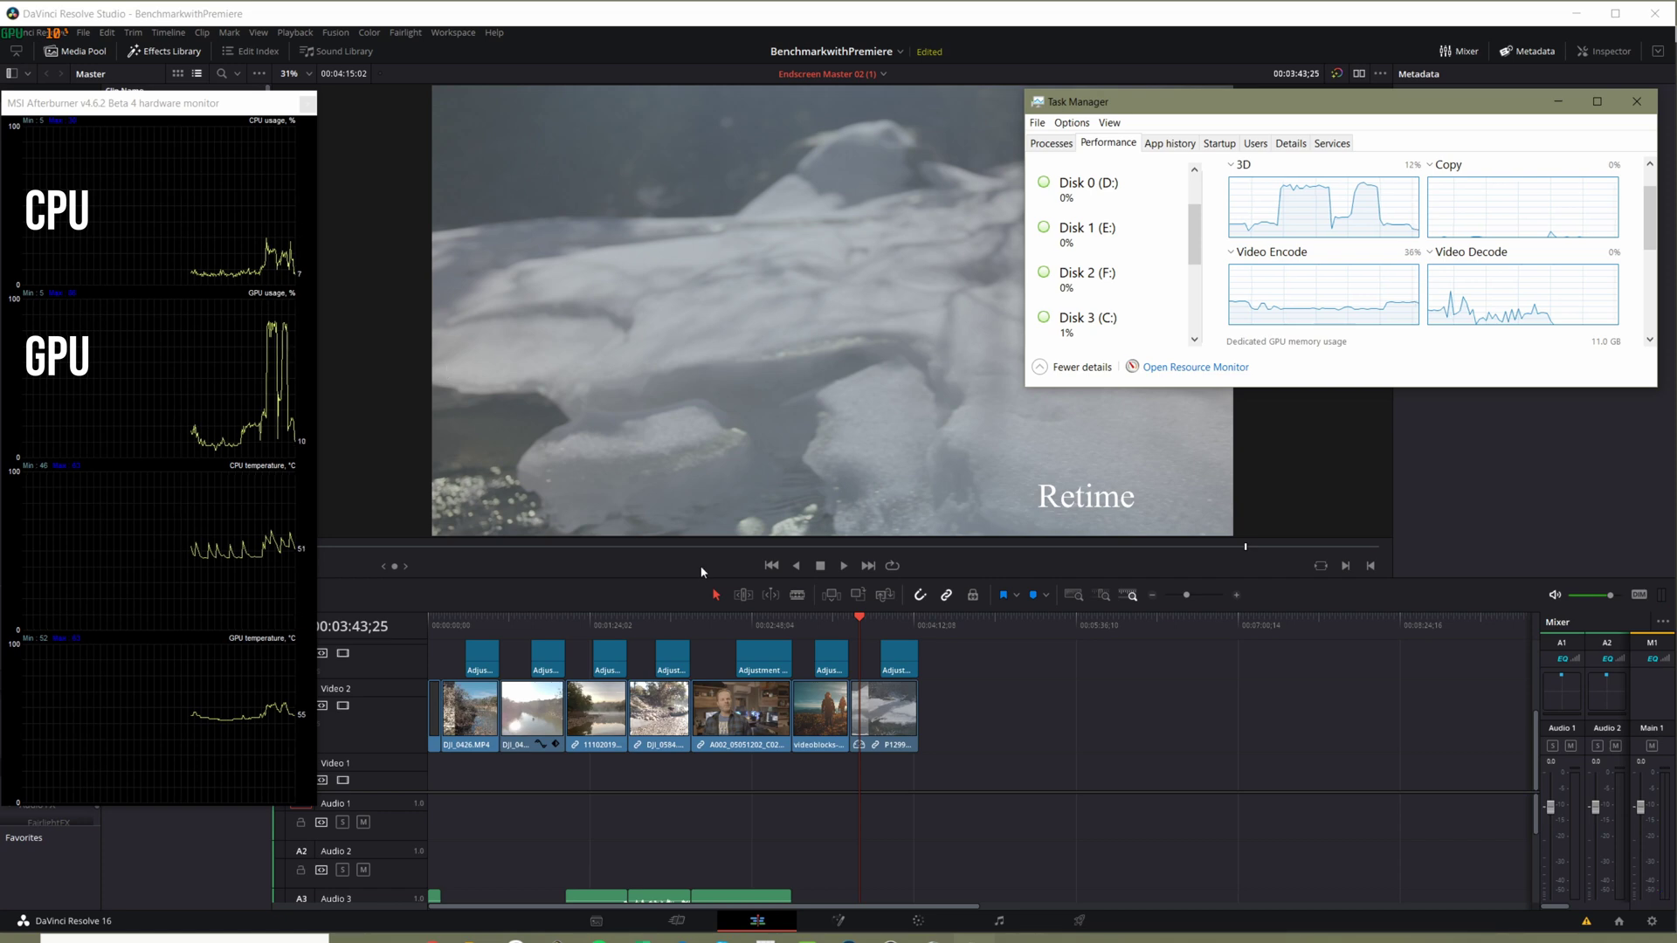
- Switch to Premiere Pro and enlarge the Program monitor by widening it and extending it down into the timeline area
left_click(1579, 16)
left_click(786, 170)
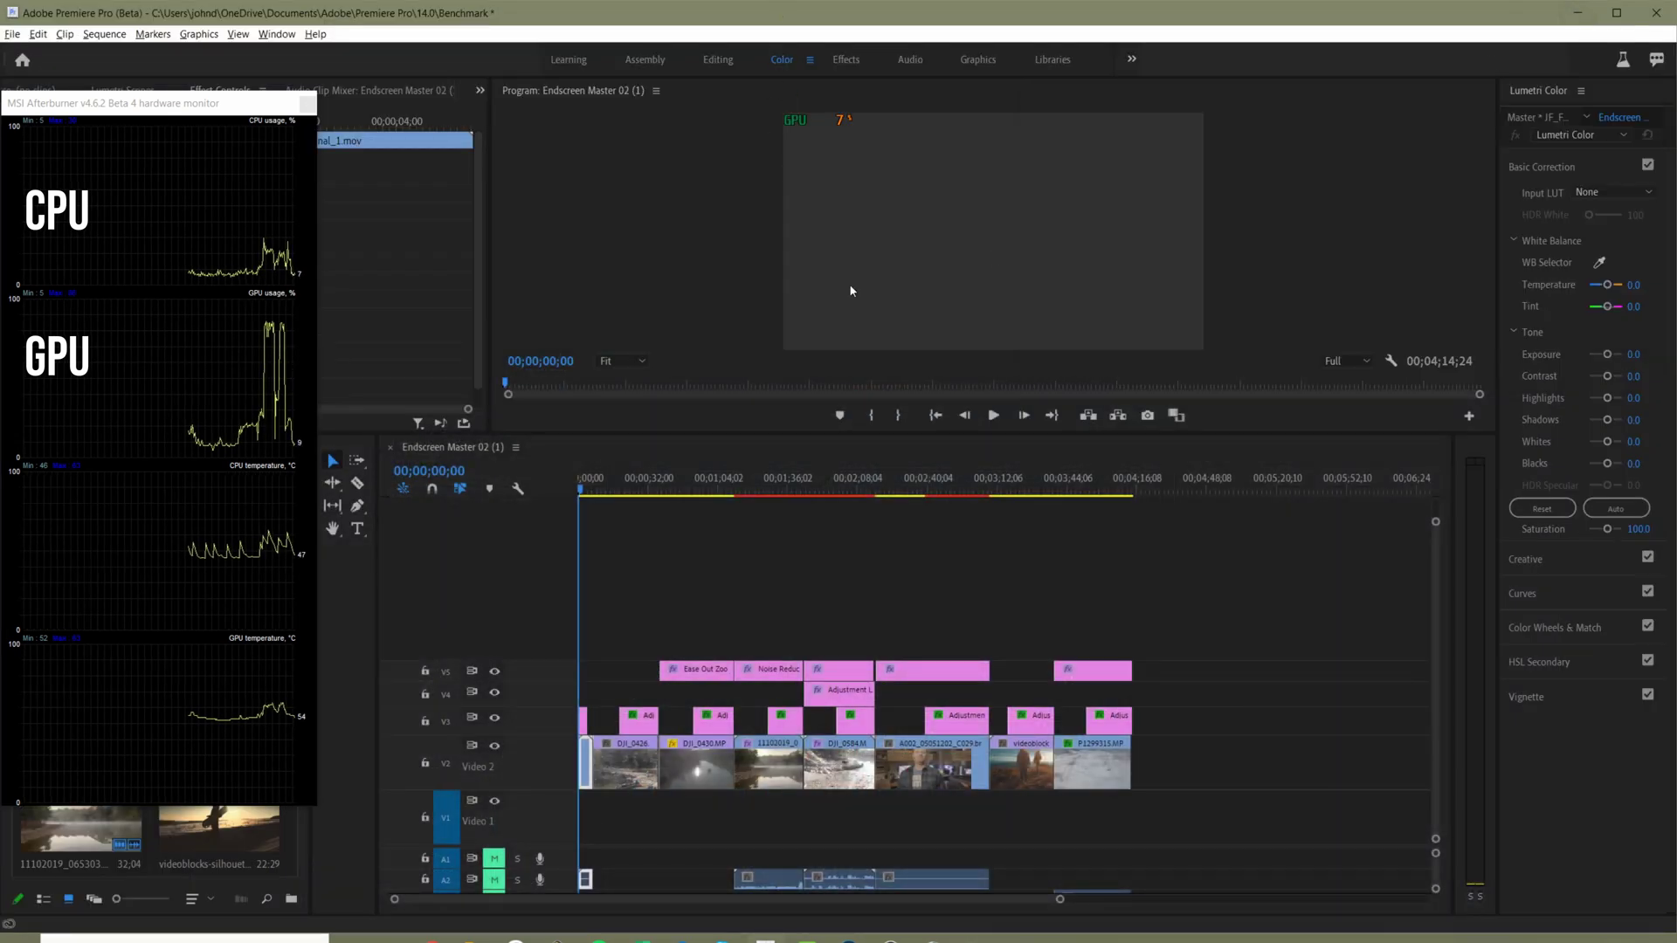
left_click_drag(493, 307, 292, 307)
left_click(658, 434)
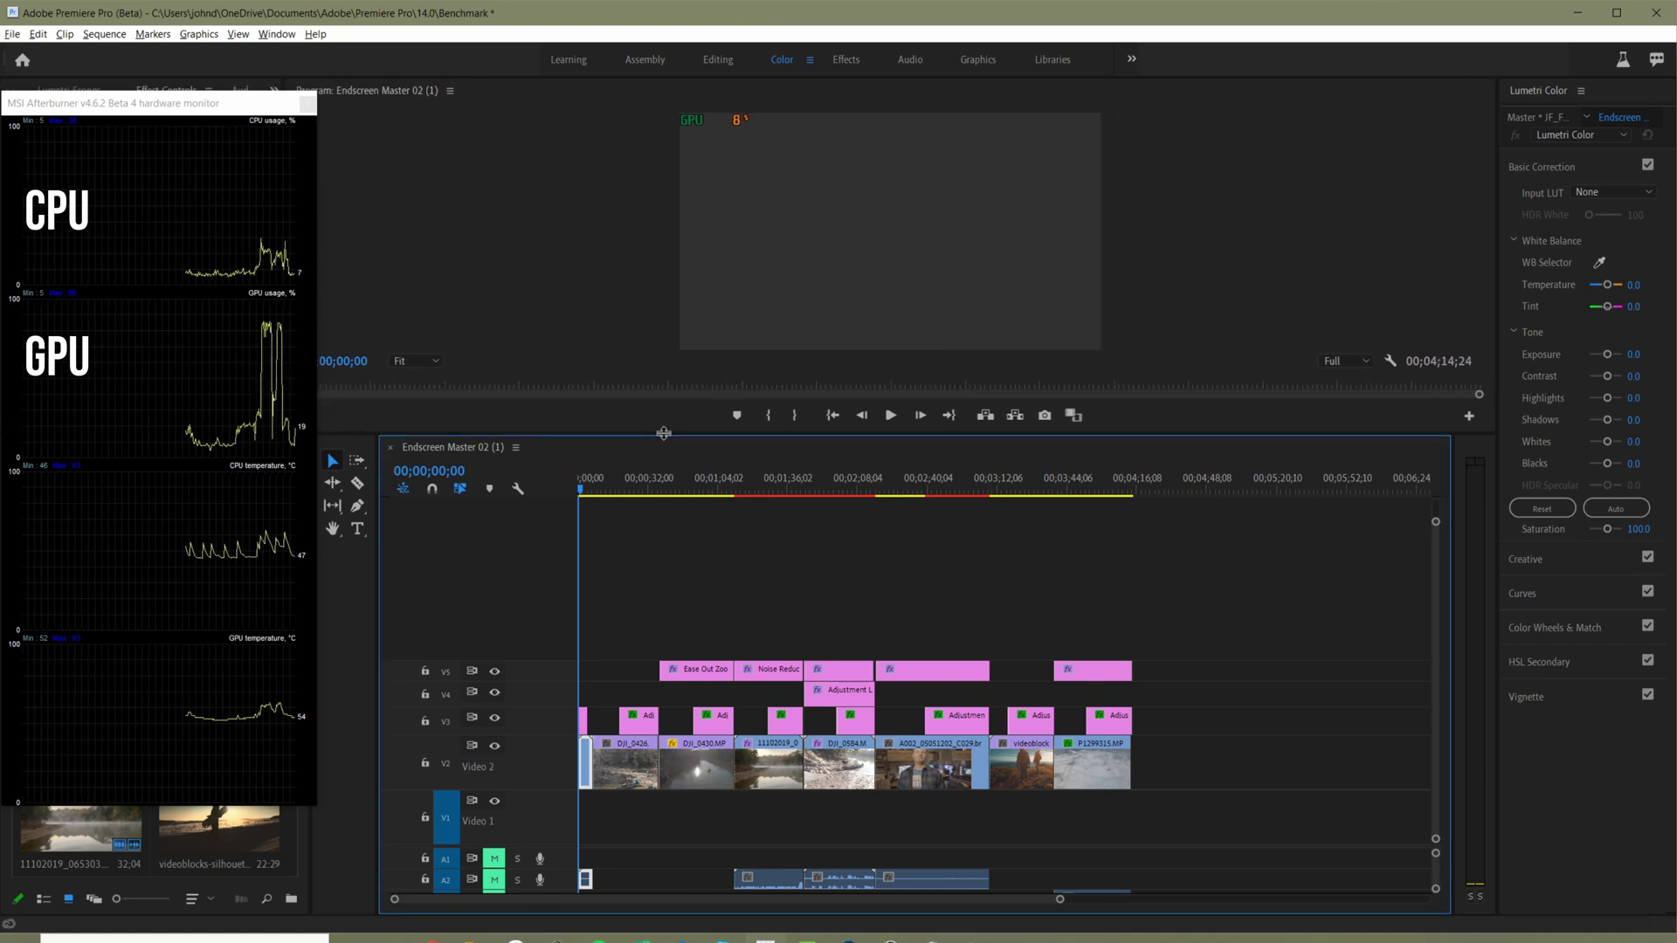
left_click_drag(664, 433, 666, 549)
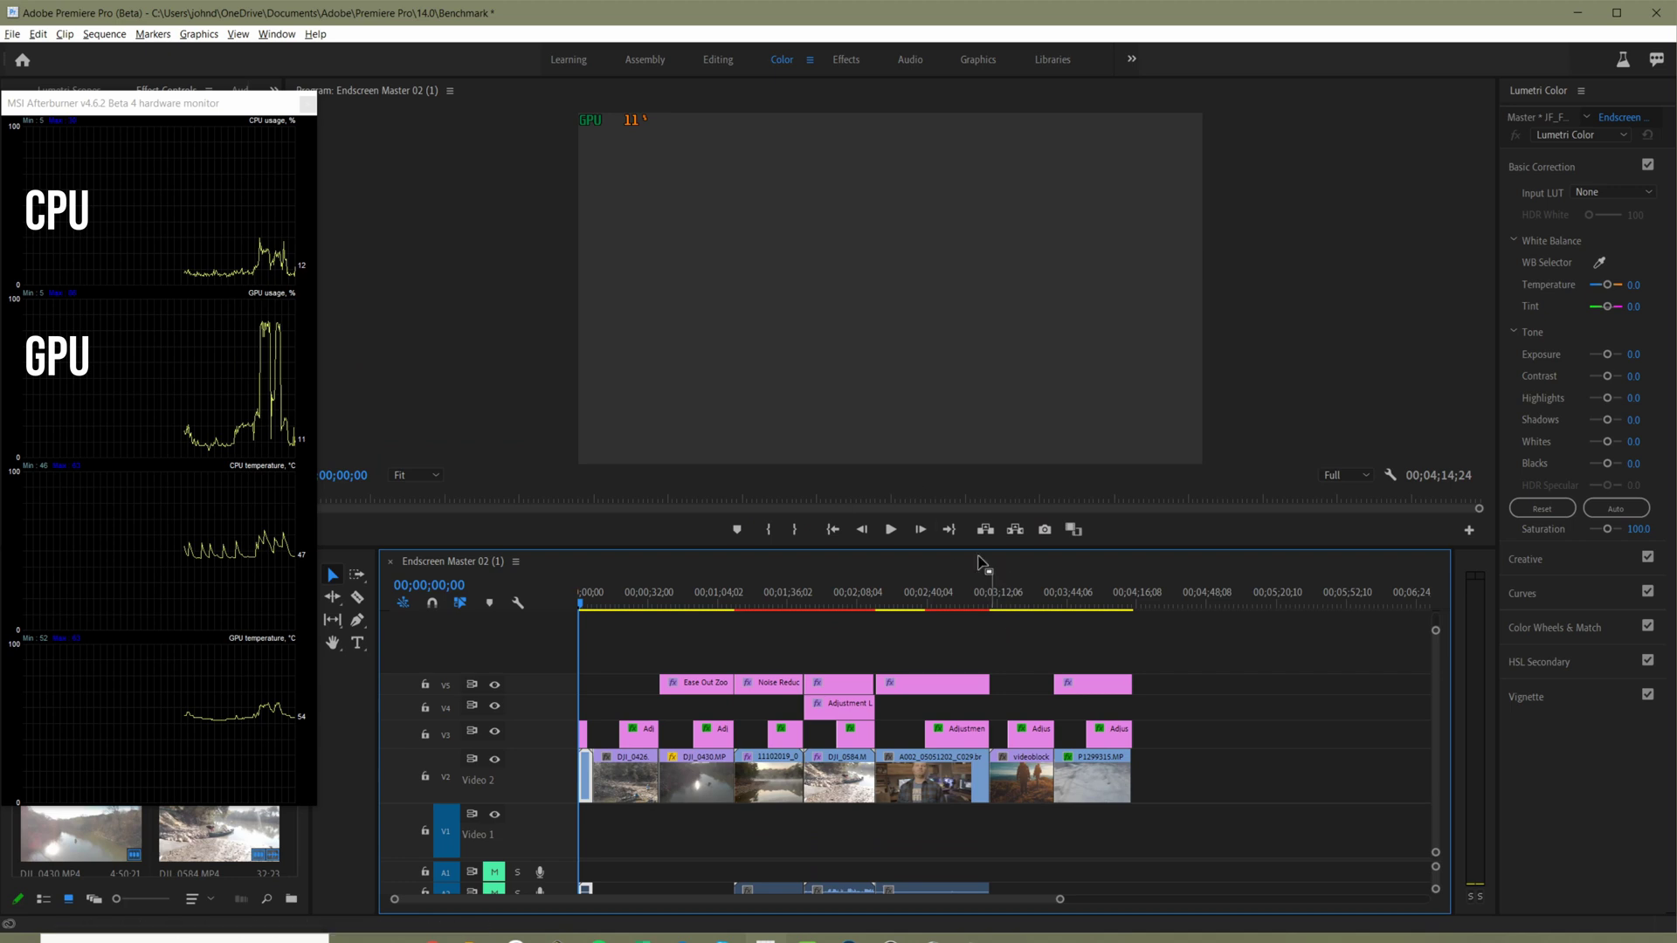
- Play the Premiere sequence from the start and from 00;00;50;23 in the Ease Out Zoom clip, checking GPU load in Task Manager
left_click(890, 529)
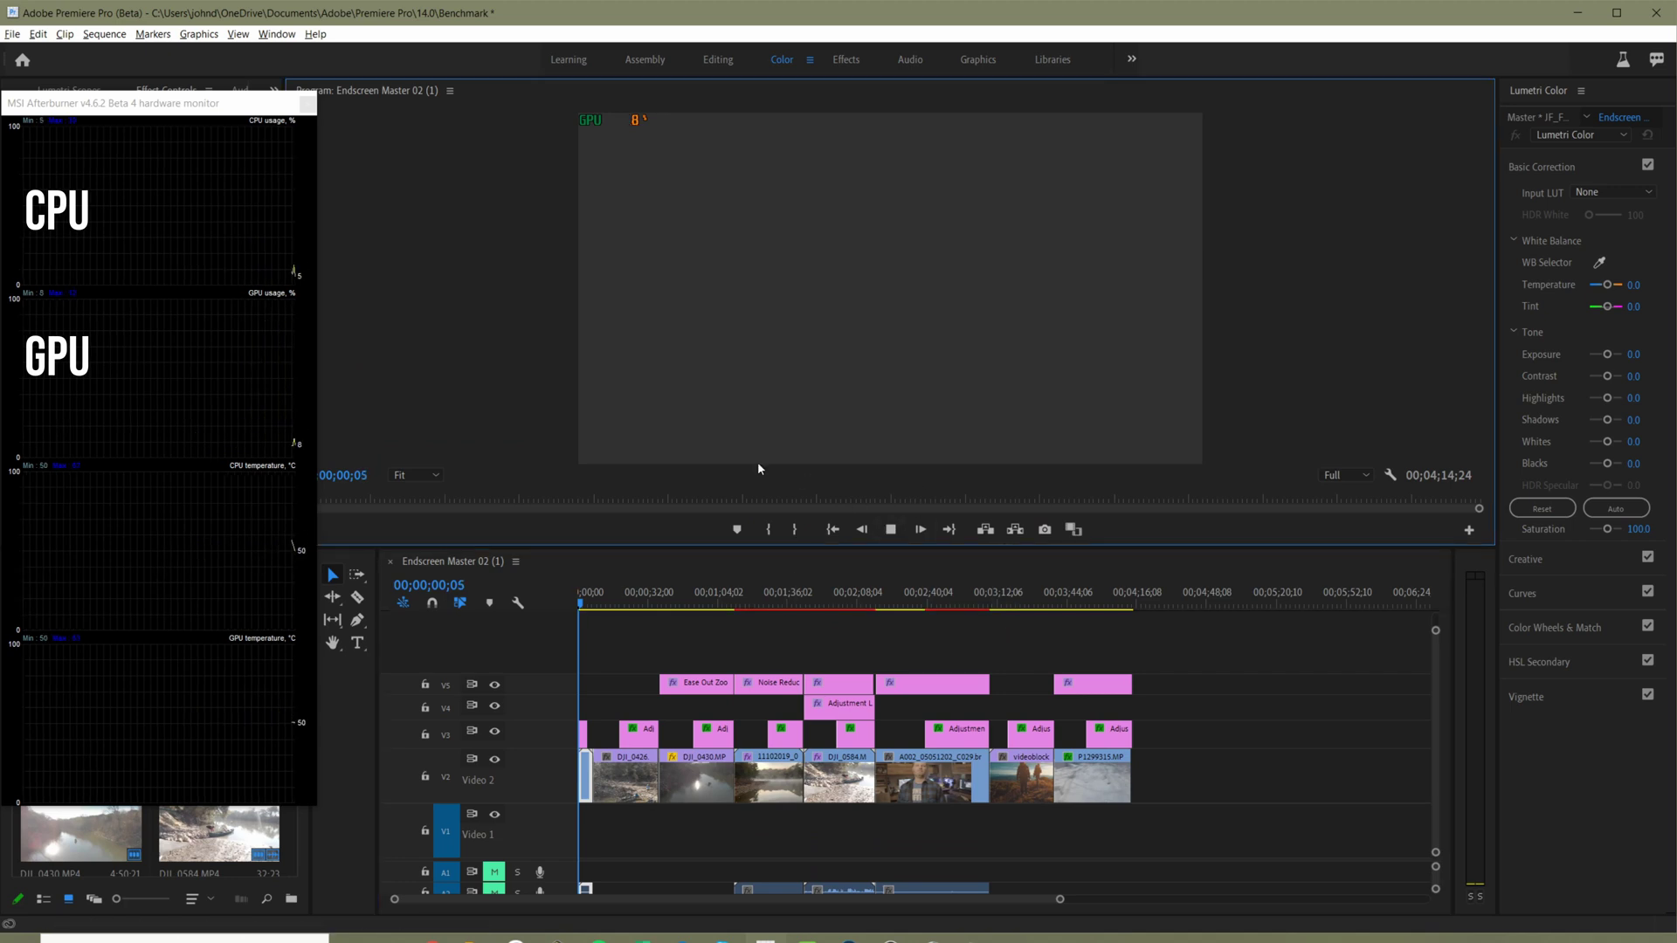
key("ctrl+shift+Escape")
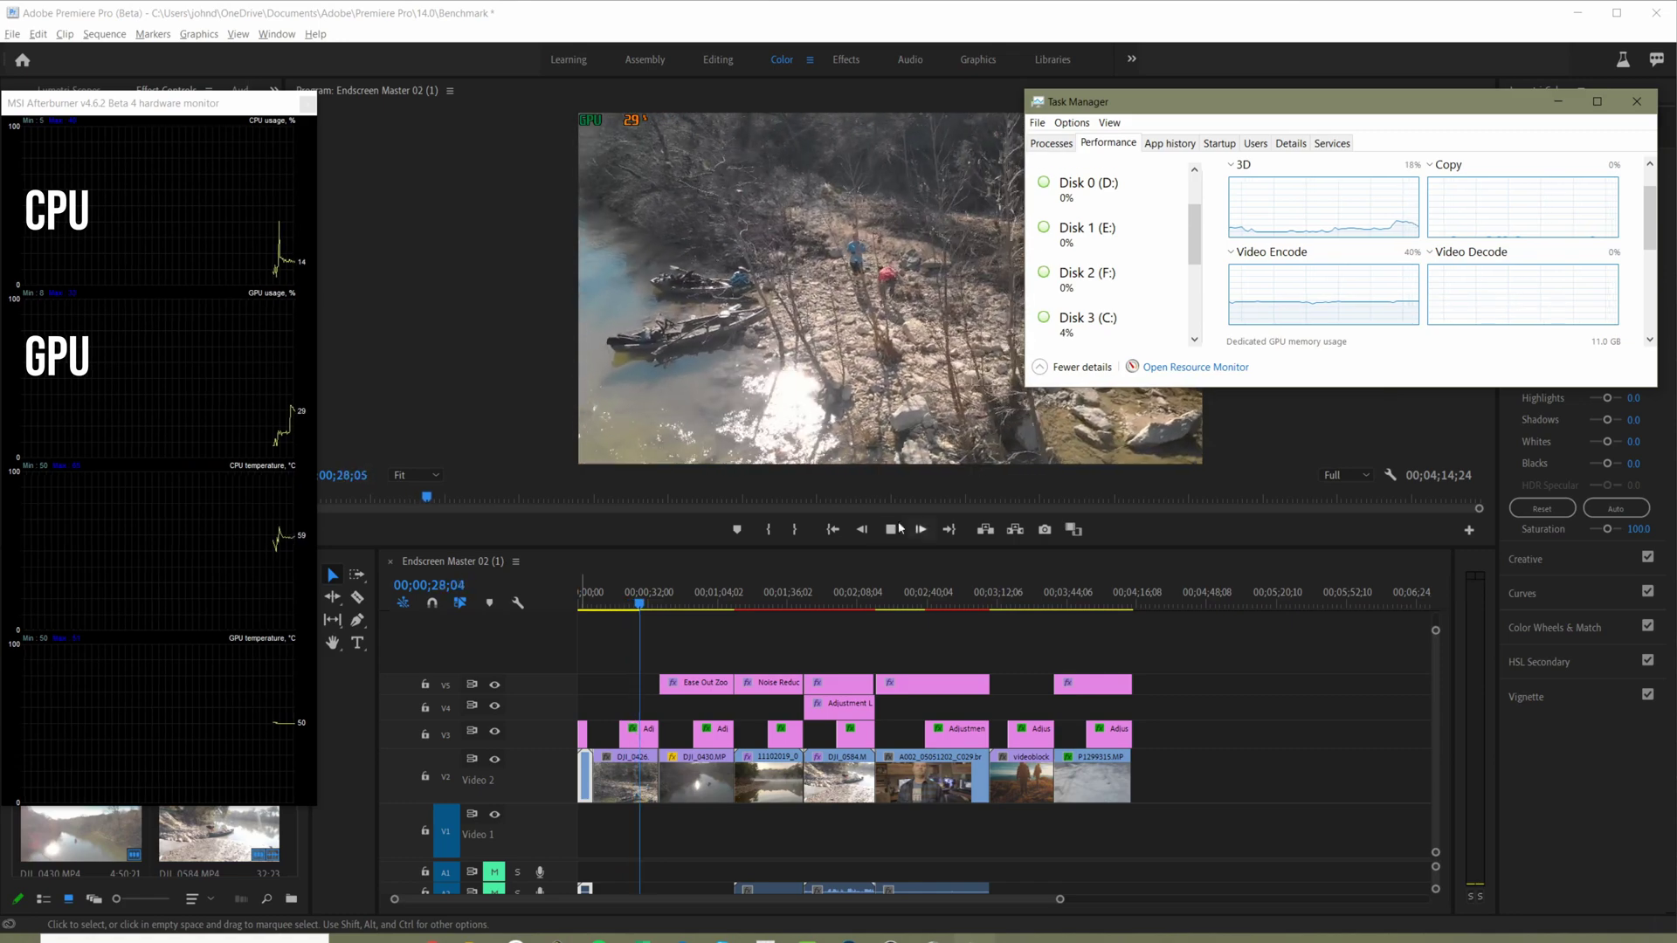
left_click(689, 602)
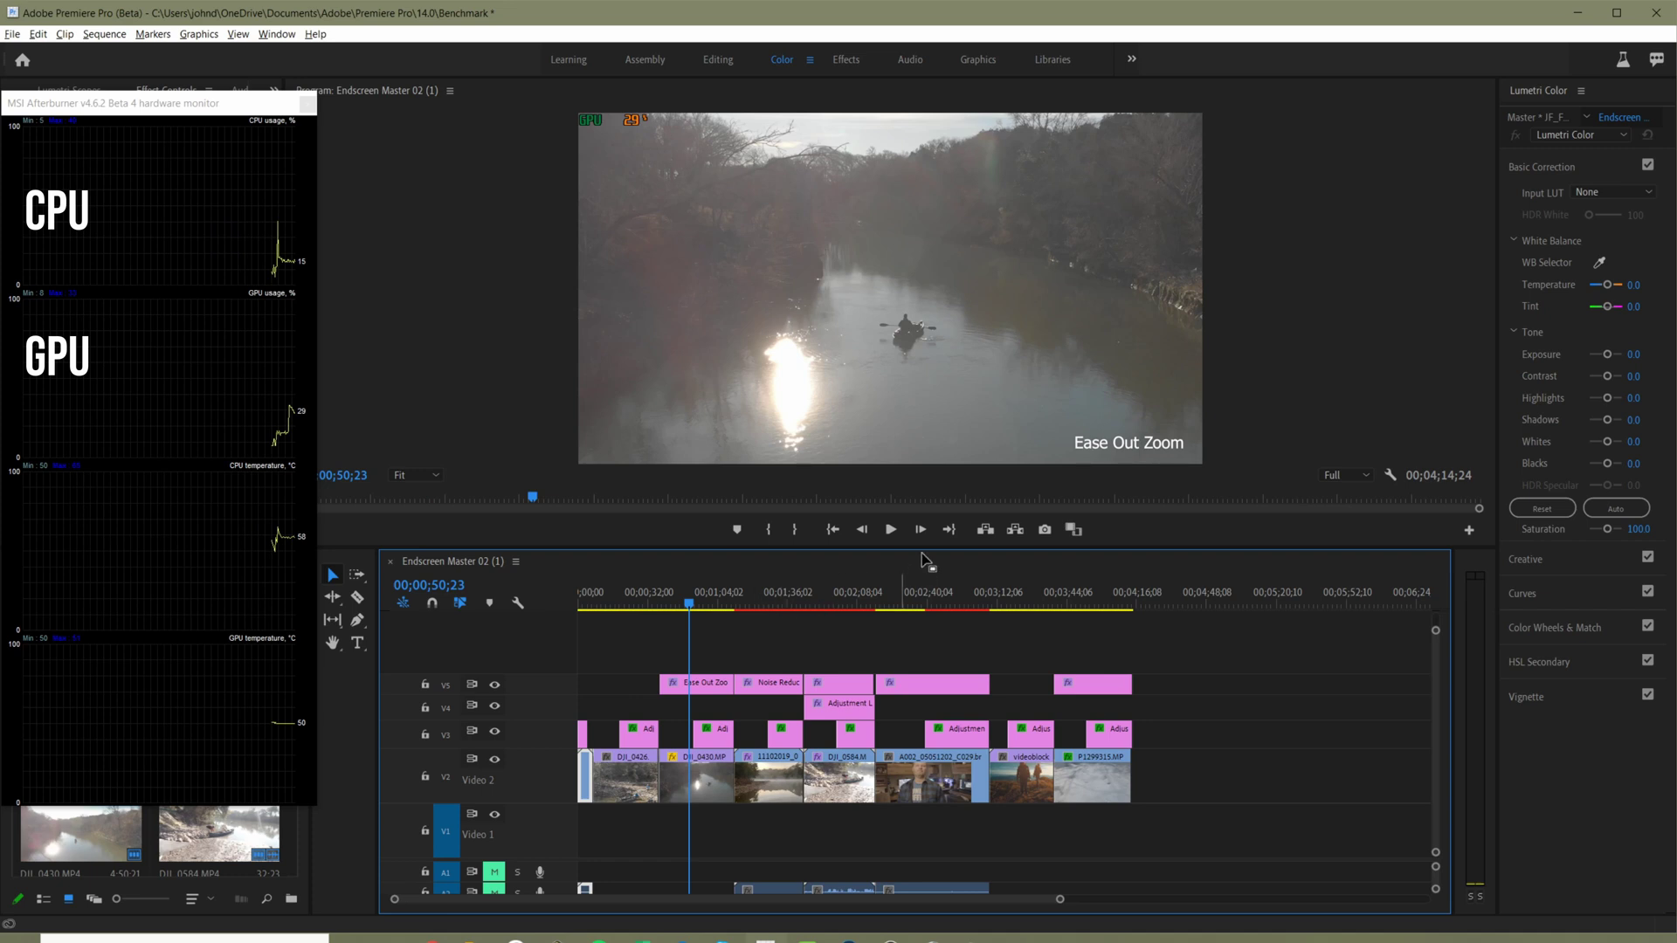
key("alt+Tab")
key("space")
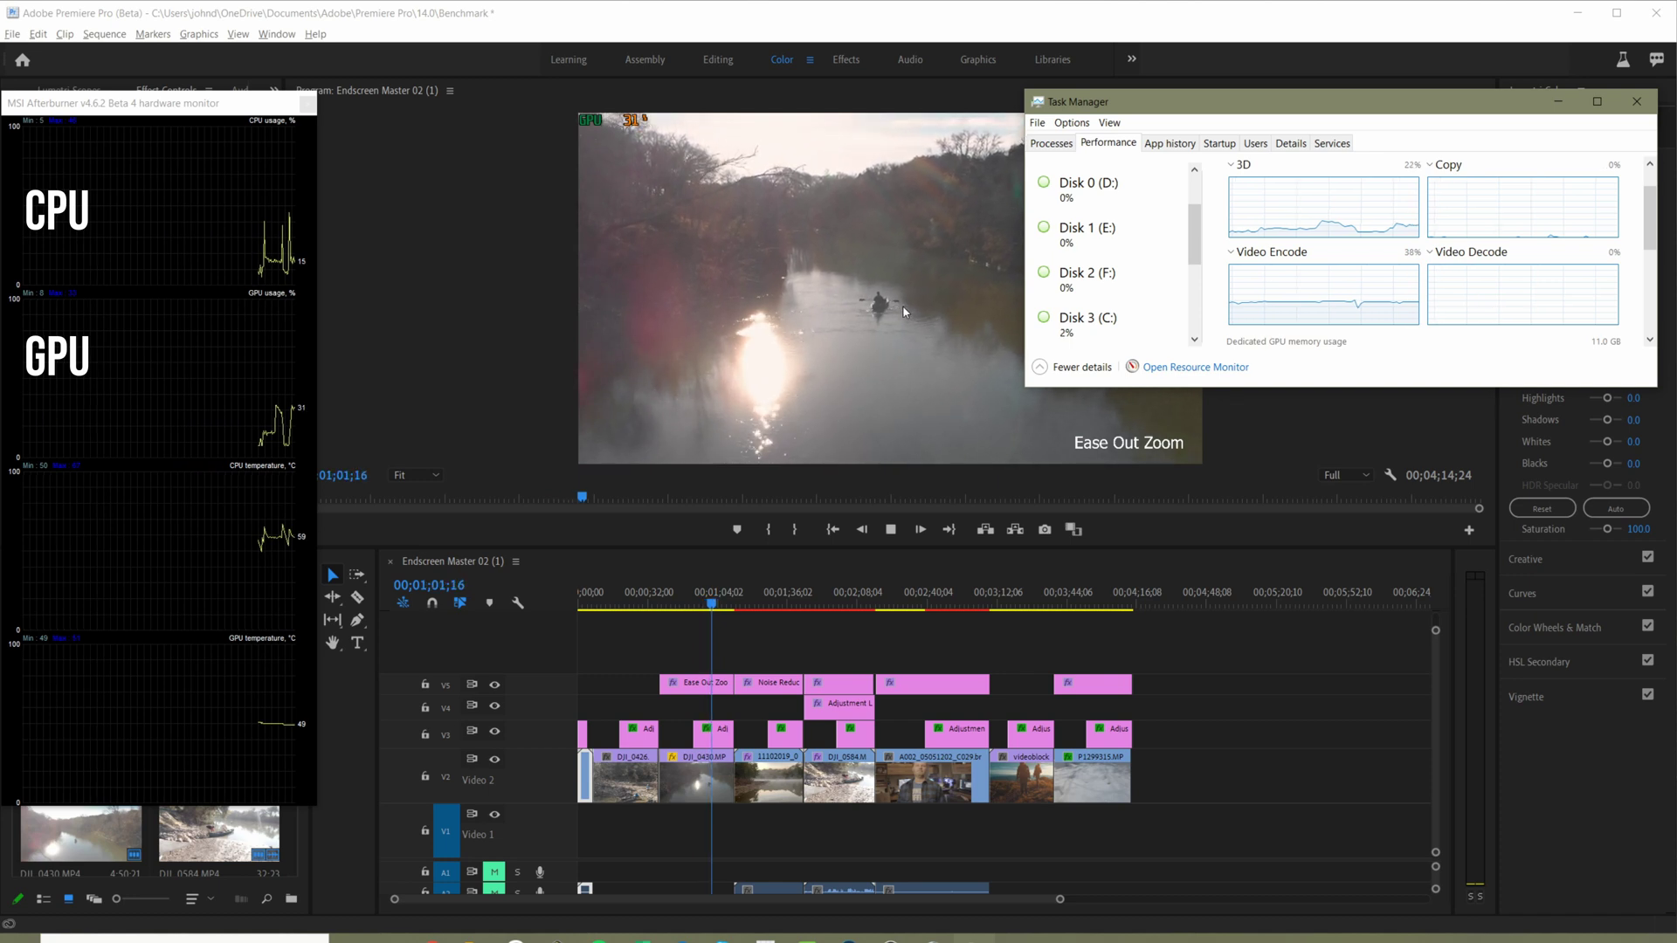
- Play the Noise Reduction clip from 00;01;15;02 in Premiere and bring up Task Manager to check the GPU load
left_click(742, 601)
key("space")
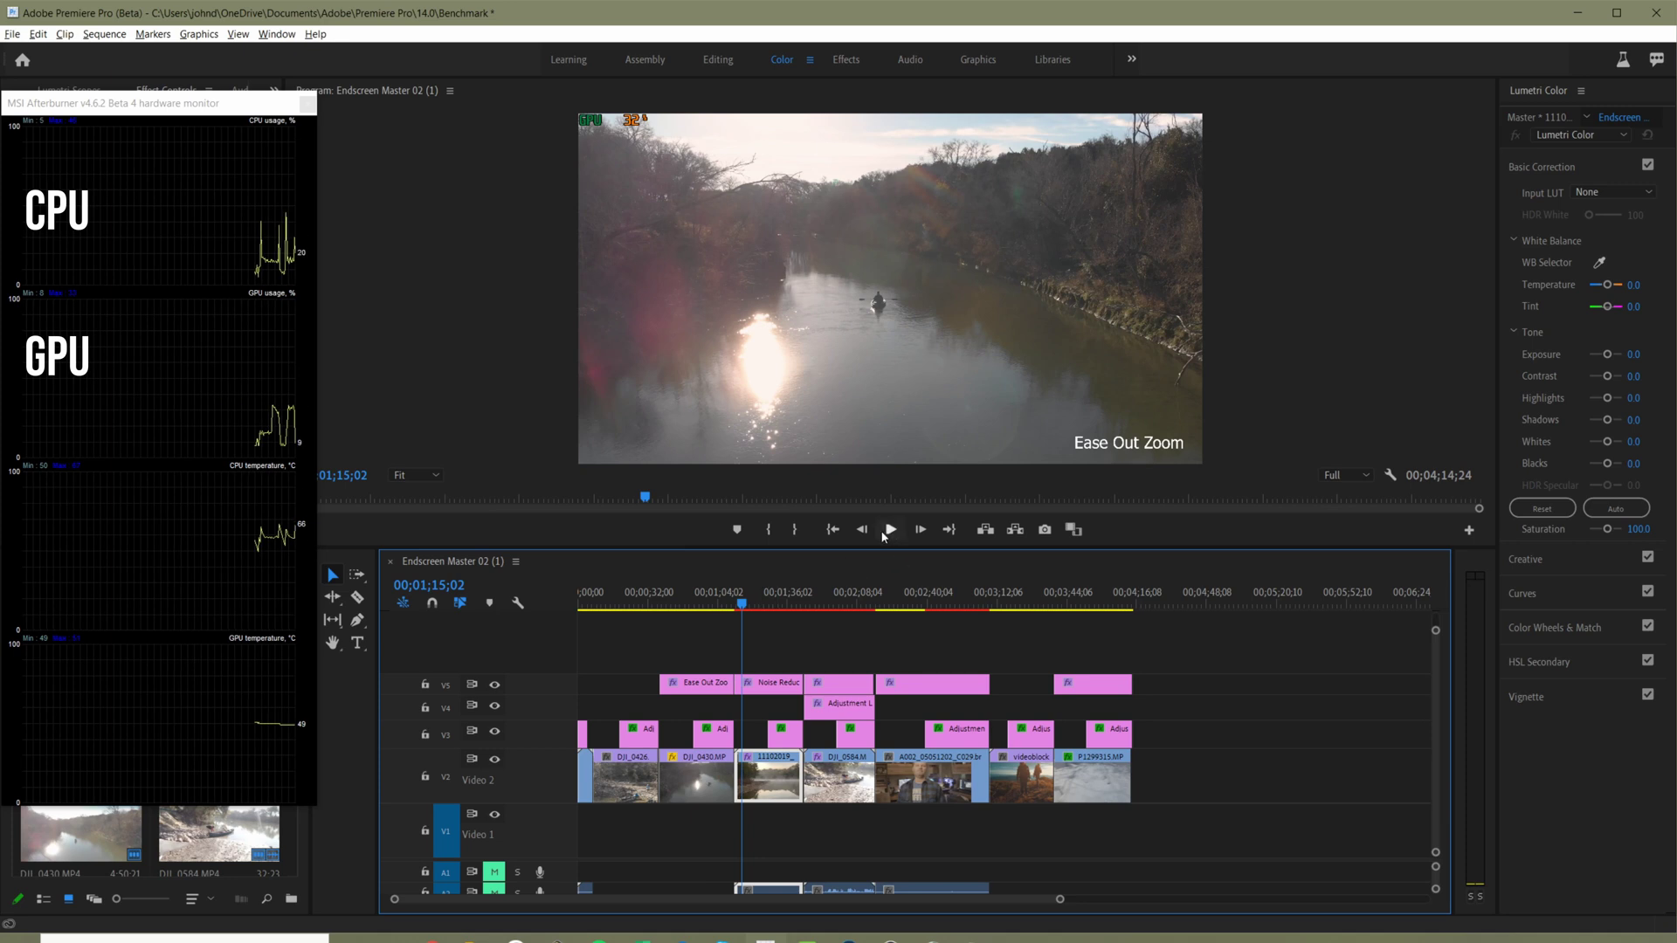
key("alt+Tab")
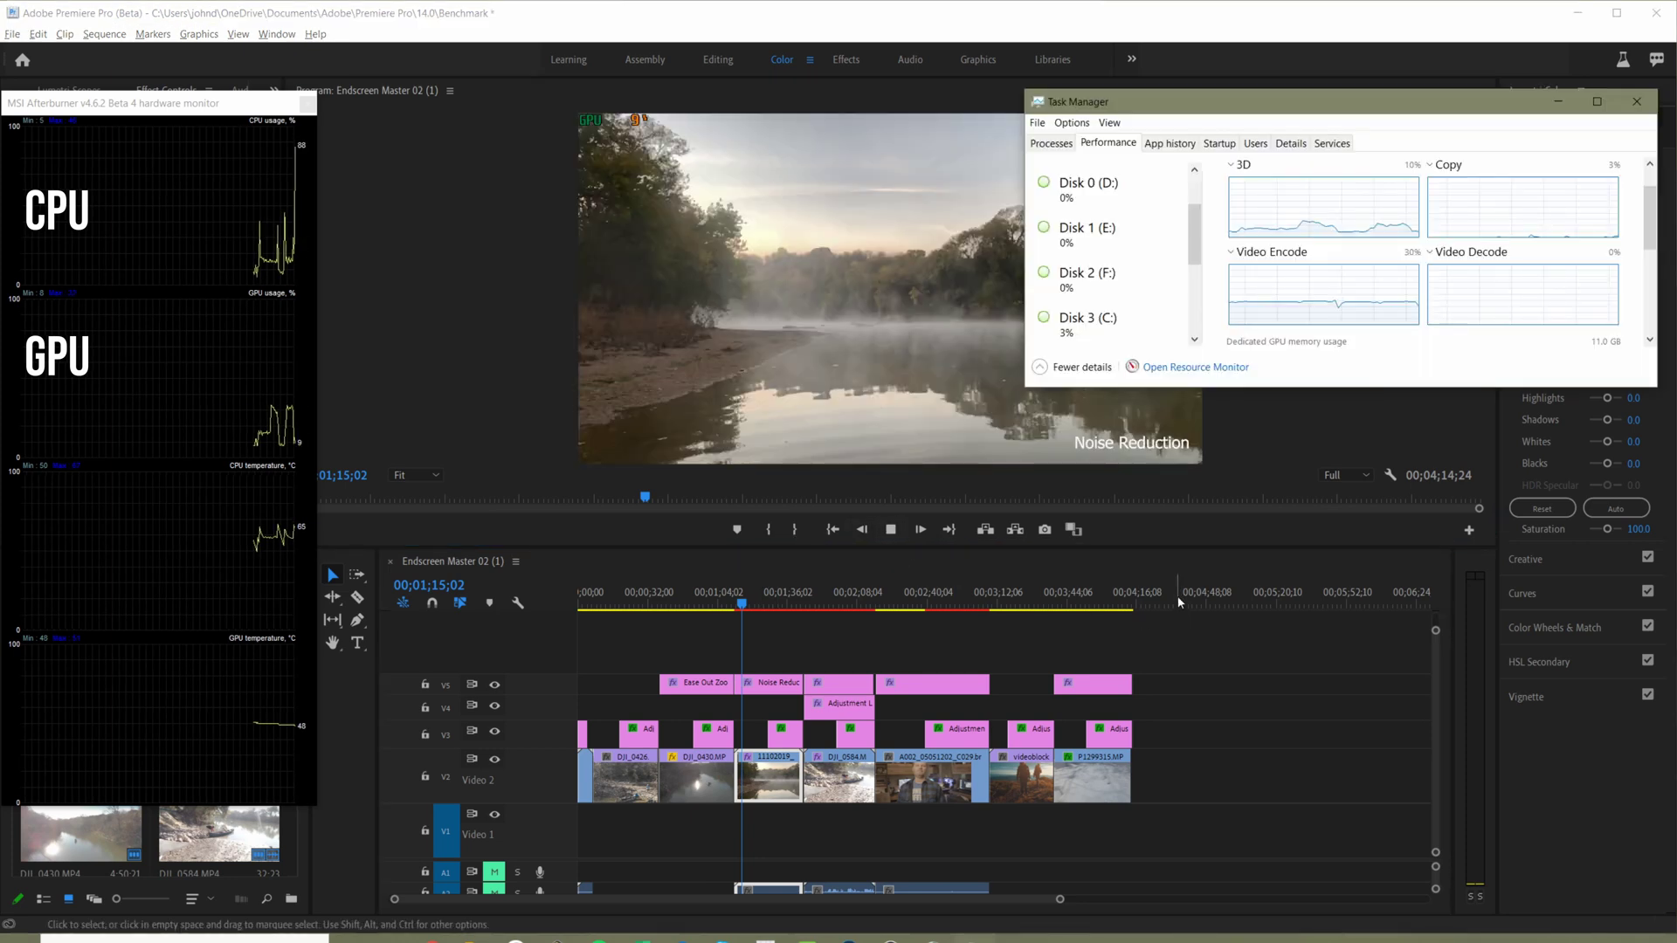